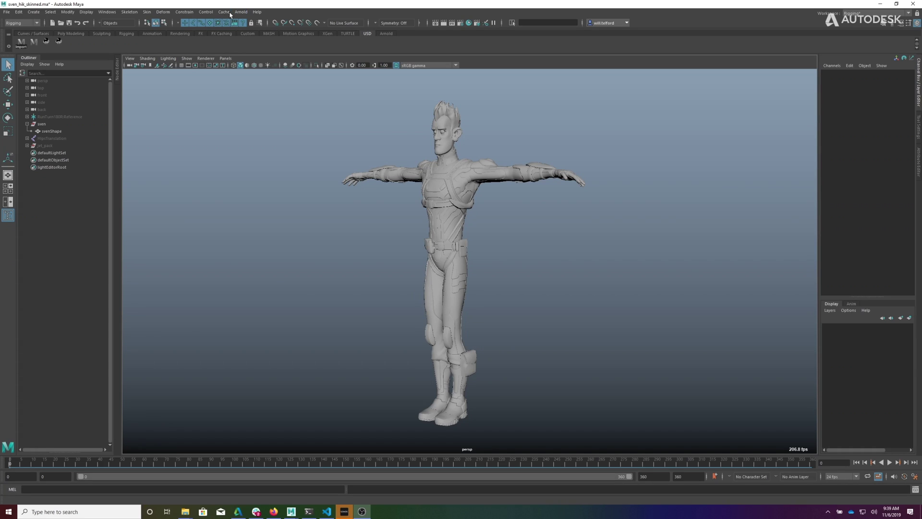
# Review the settings of the UV Pin constraint in its options and close them
pyautogui.click(185, 12)
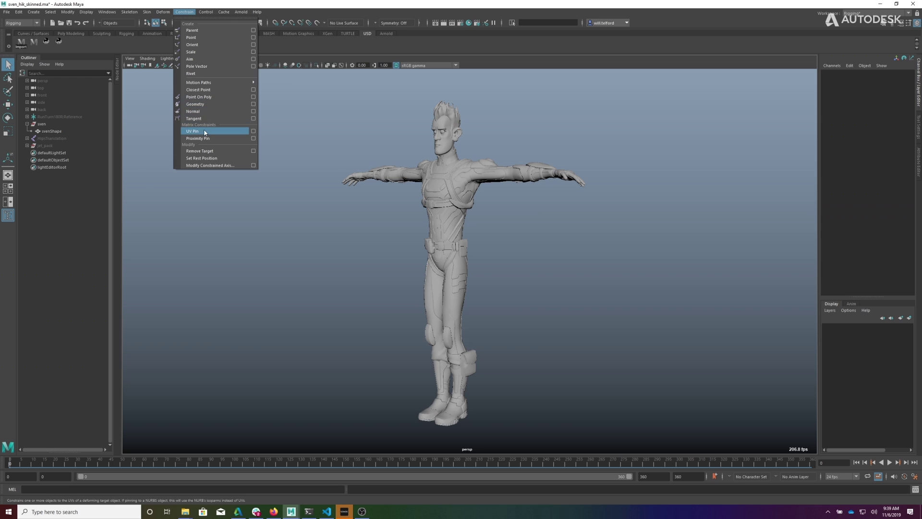
pyautogui.click(254, 131)
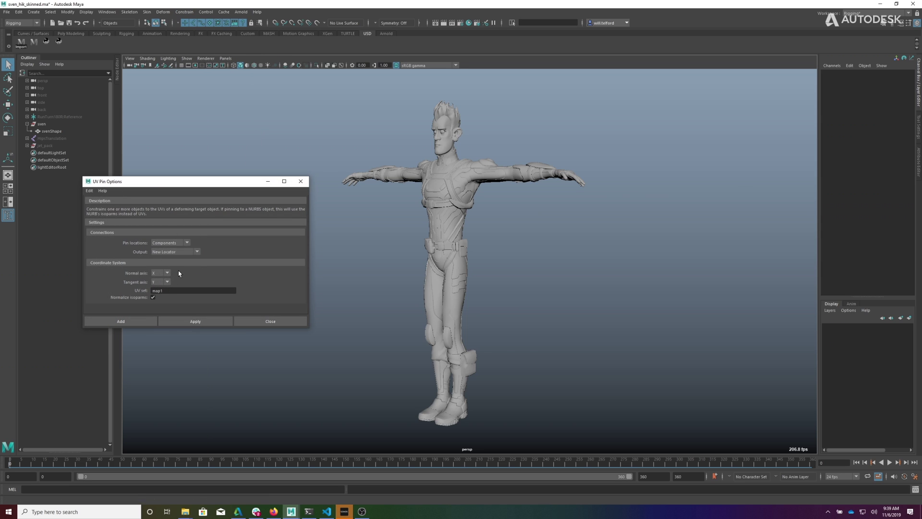
pyautogui.click(274, 322)
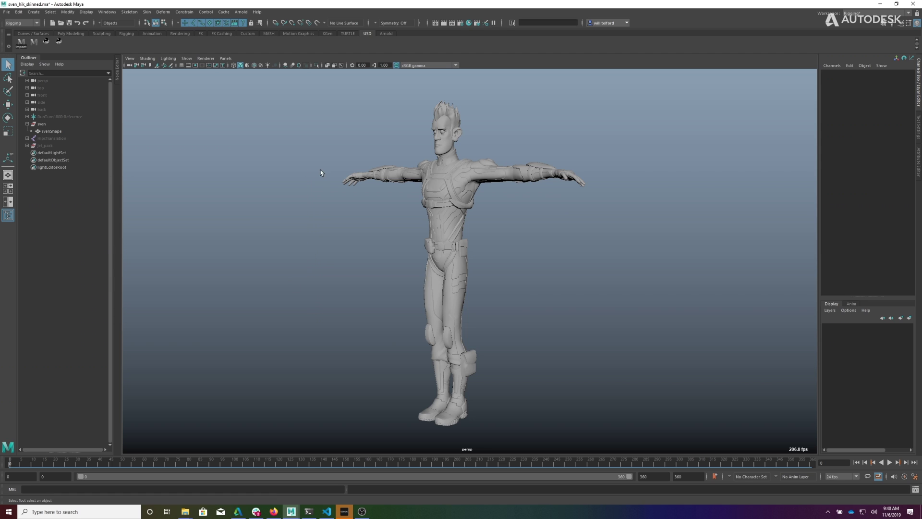
# Set the skinCluster1 envelope on svenShape to 1, play back the run animation and stop at frame 25
pyautogui.moveTo(407, 185)
pyautogui.keyDown('alt'); pyautogui.mouseDown()
pyautogui.moveTo(382, 185)
pyautogui.moveTo(410, 186)
pyautogui.mouseUp(); pyautogui.keyUp('alt')
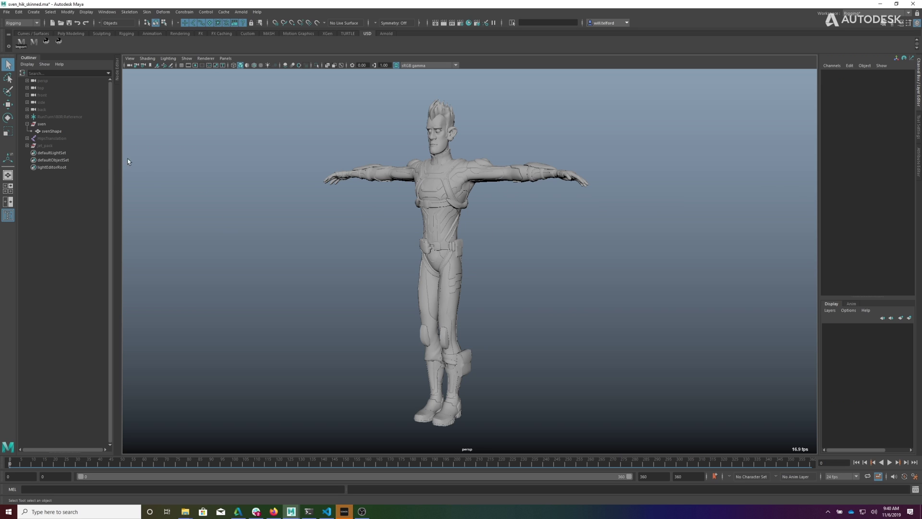
pyautogui.click(58, 132)
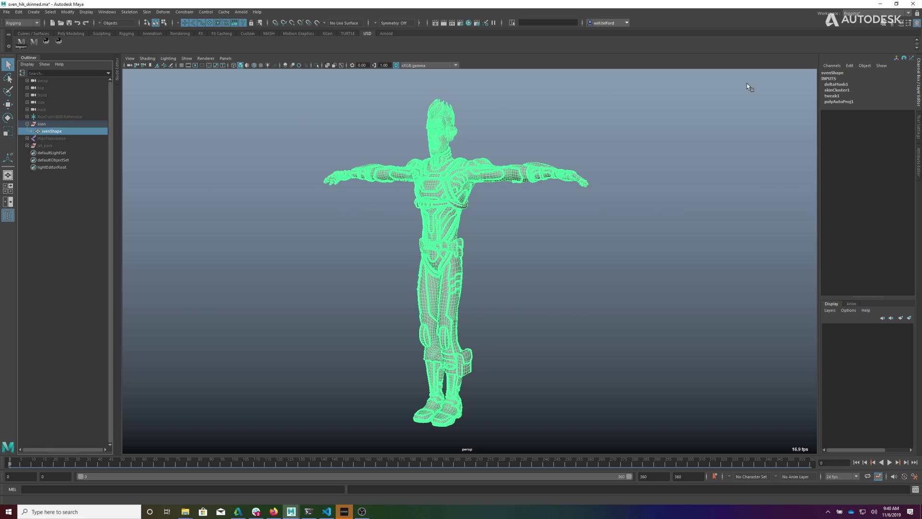
pyautogui.click(859, 90)
pyautogui.click(897, 96)
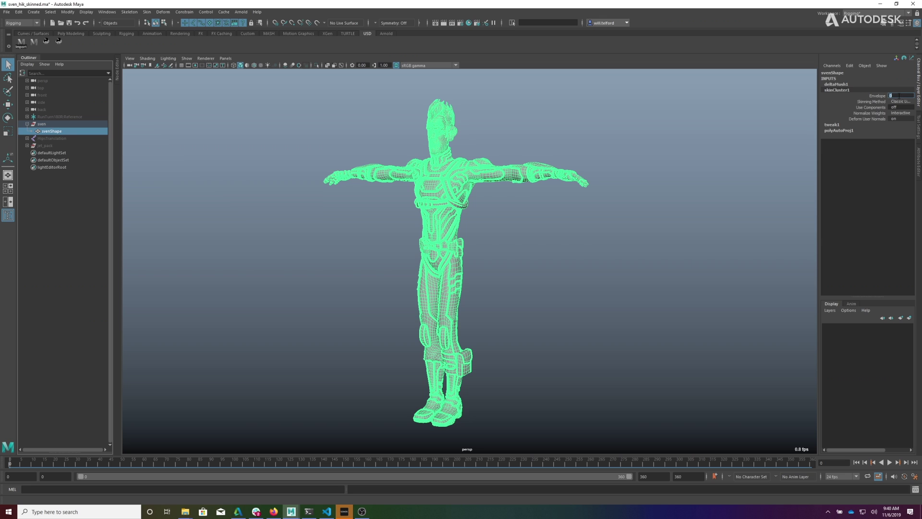
pyautogui.write('1')
pyautogui.press('Return')
pyautogui.click(428, 239)
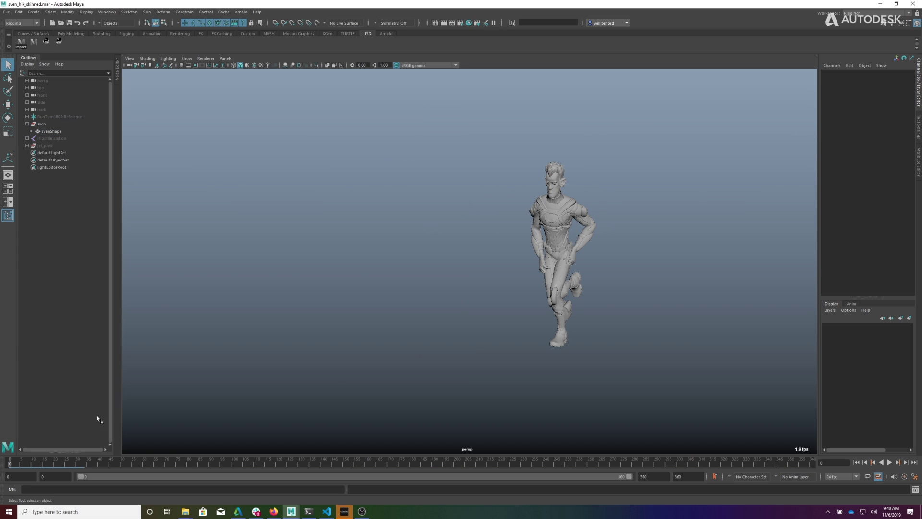
pyautogui.hotkey('alt', 'v')
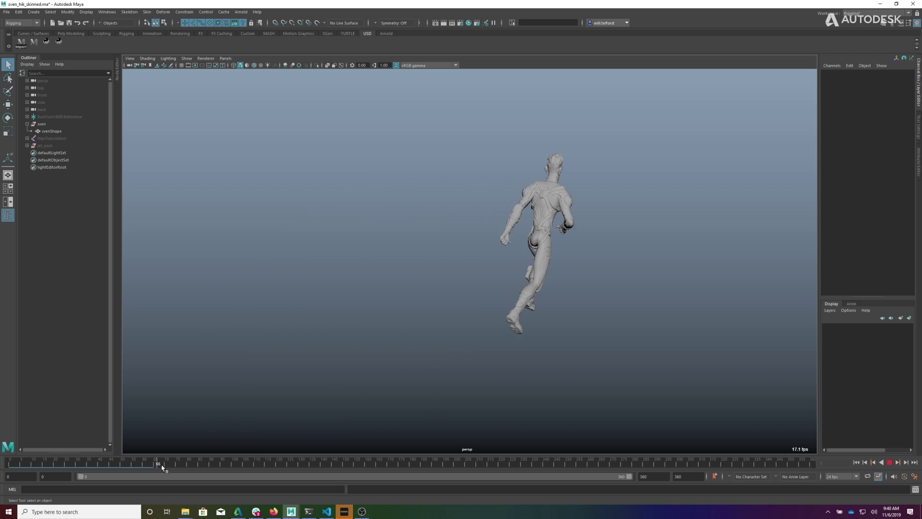
pyautogui.moveTo(162, 467); pyautogui.dragTo(66, 461)
# Unhide the jet_pack object and scrub the animation to frame 41
pyautogui.click(47, 146)
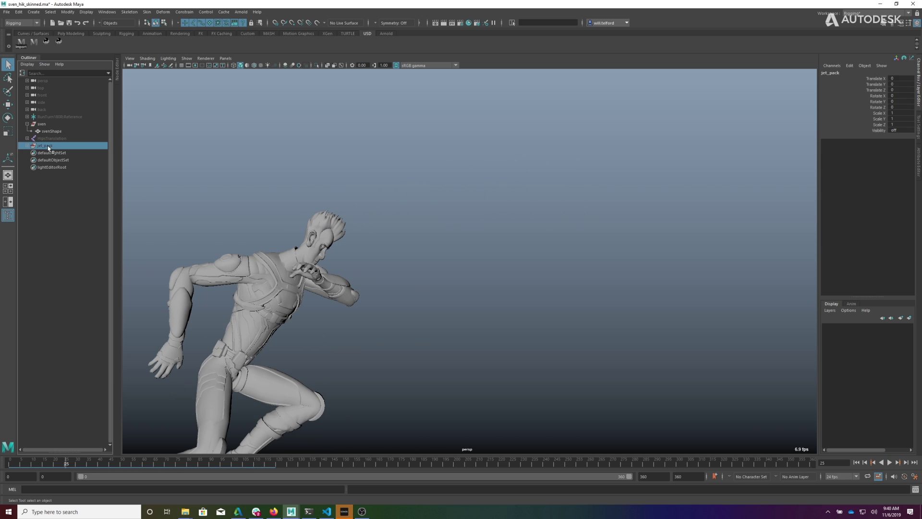
pyautogui.hotkey('shift', 'h')
pyautogui.click(523, 250)
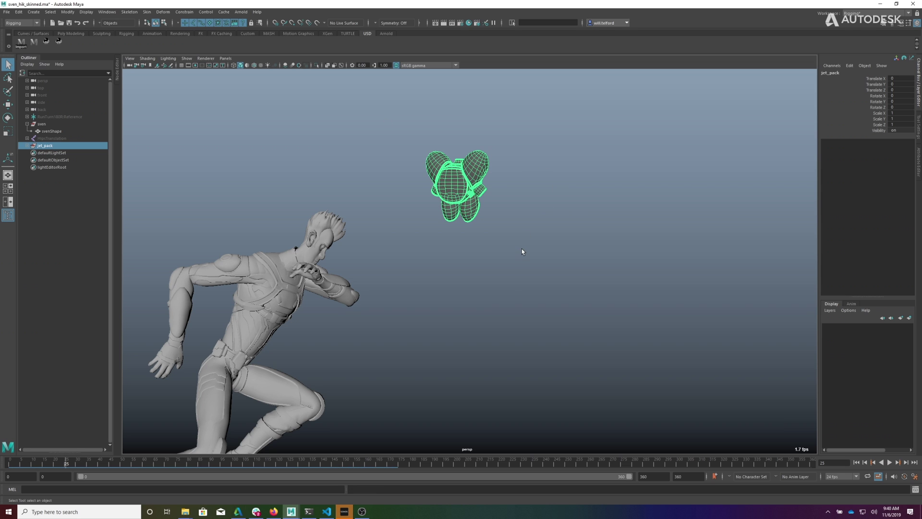
pyautogui.moveTo(26, 463)
pyautogui.mouseDown()
pyautogui.moveTo(17, 463)
pyautogui.moveTo(195, 474)
pyautogui.moveTo(22, 464)
pyautogui.moveTo(155, 472)
pyautogui.moveTo(101, 471)
pyautogui.mouseUp()
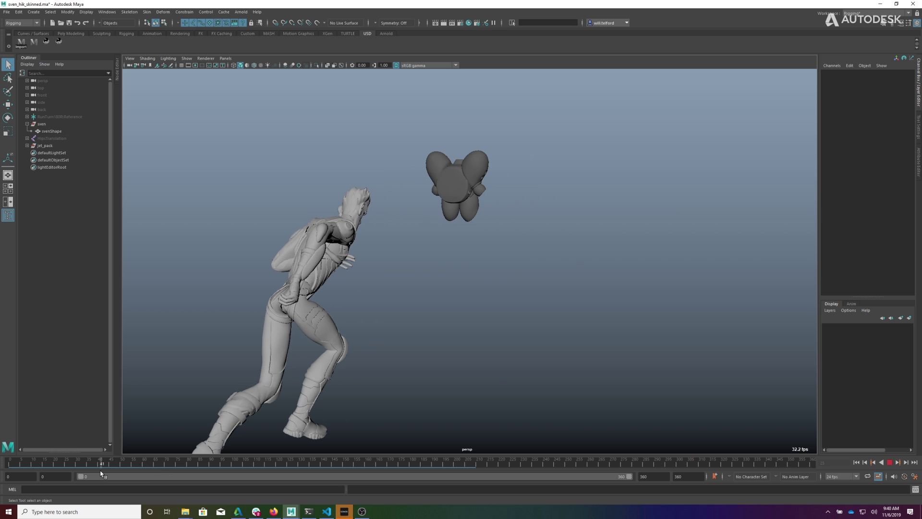
# Create a UV Pin constraint with a new locator at a single vertex in the middle of the character's upper back
pyautogui.click(54, 133)
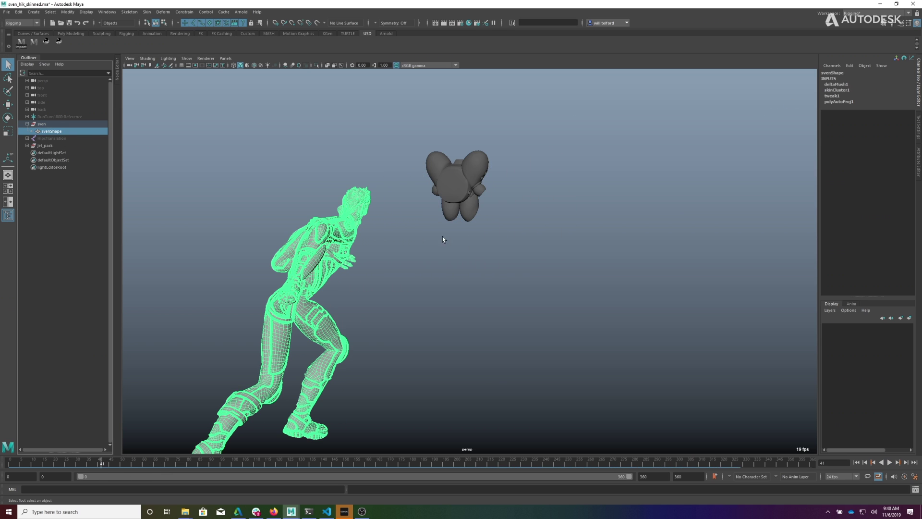
pyautogui.keyDown('alt'); pyautogui.moveTo(376, 239); pyautogui.dragTo(433, 240); pyautogui.keyUp('alt')
pyautogui.scroll(4, 309, 257)
pyautogui.keyDown('alt'); pyautogui.moveTo(306, 253); pyautogui.dragTo(329, 257, button='middle'); pyautogui.keyUp('alt')
pyautogui.scroll(5, 329, 257)
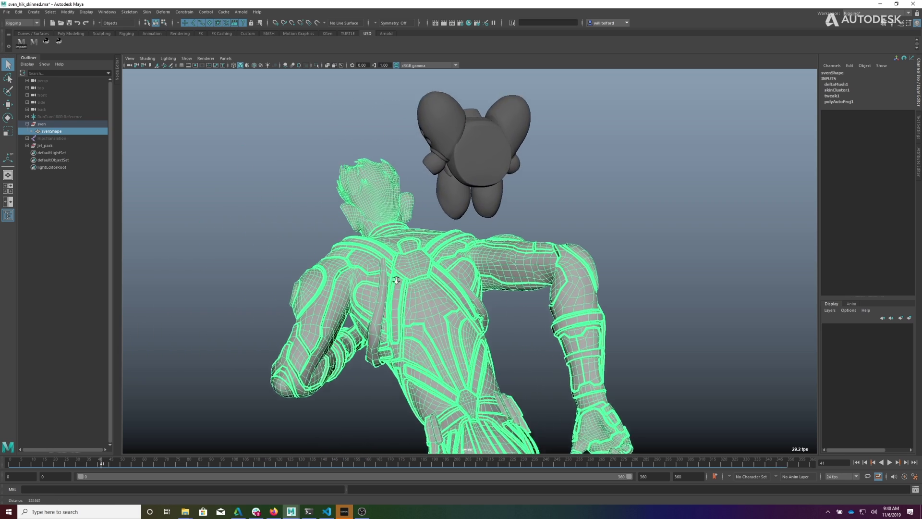
pyautogui.moveTo(383, 267); pyautogui.dragTo(365, 265, button='right')
pyautogui.click(382, 266)
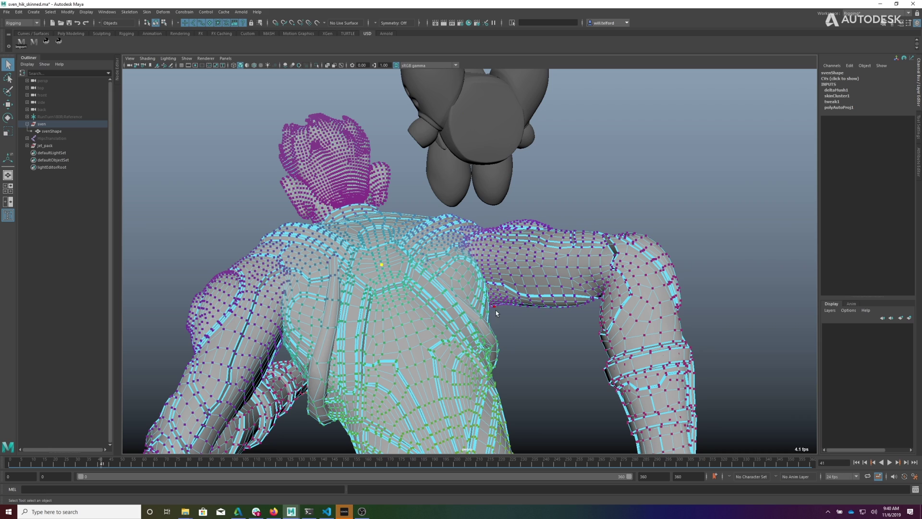
pyautogui.click(183, 12)
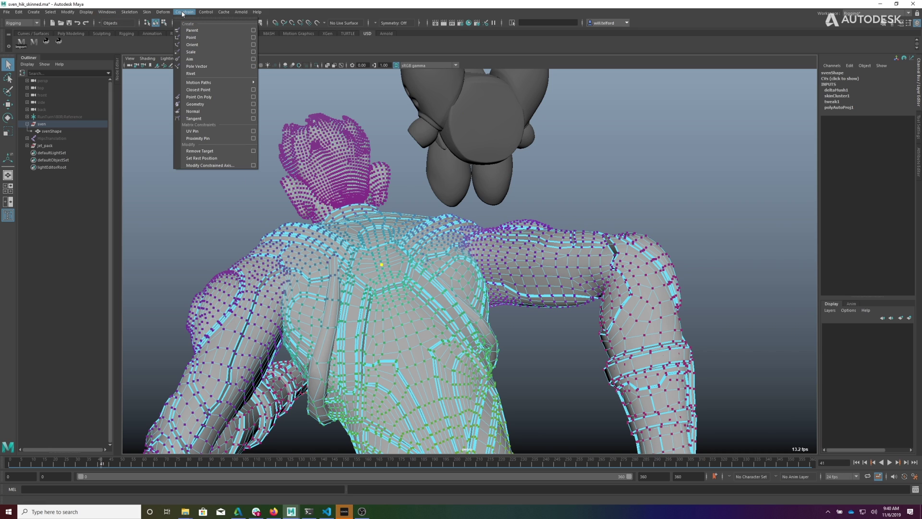
pyautogui.click(191, 72)
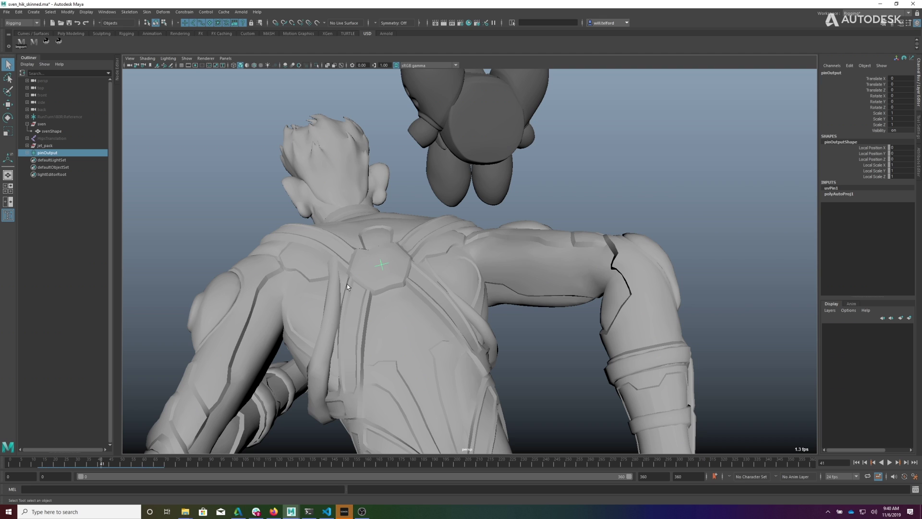
# Play back the animation to check how the pinned locator follows the back, stopping at frame 45
pyautogui.hotkey('alt', 'v')
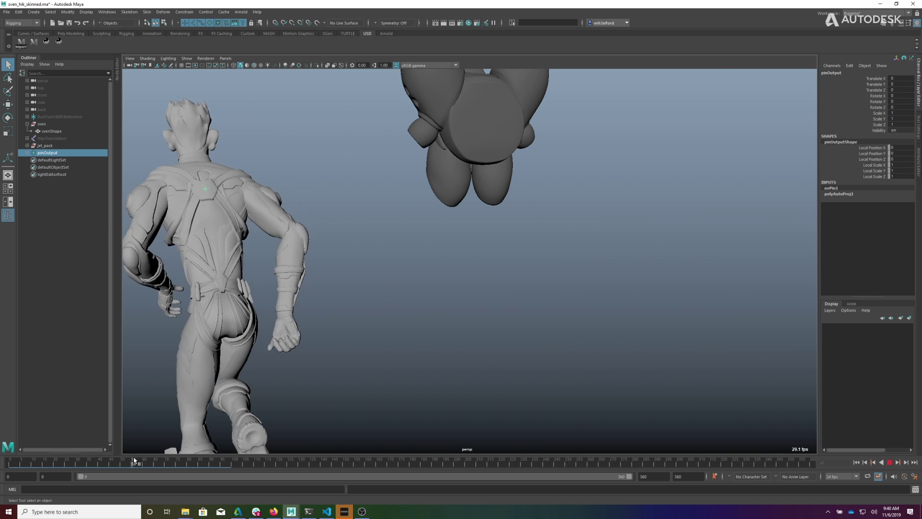
pyautogui.moveTo(198, 463); pyautogui.dragTo(111, 464)
pyautogui.moveTo(290, 224)
pyautogui.keyDown('alt'); pyautogui.mouseDown()
pyautogui.moveTo(397, 241)
pyautogui.moveTo(462, 194)
pyautogui.mouseUp(); pyautogui.keyUp('alt')
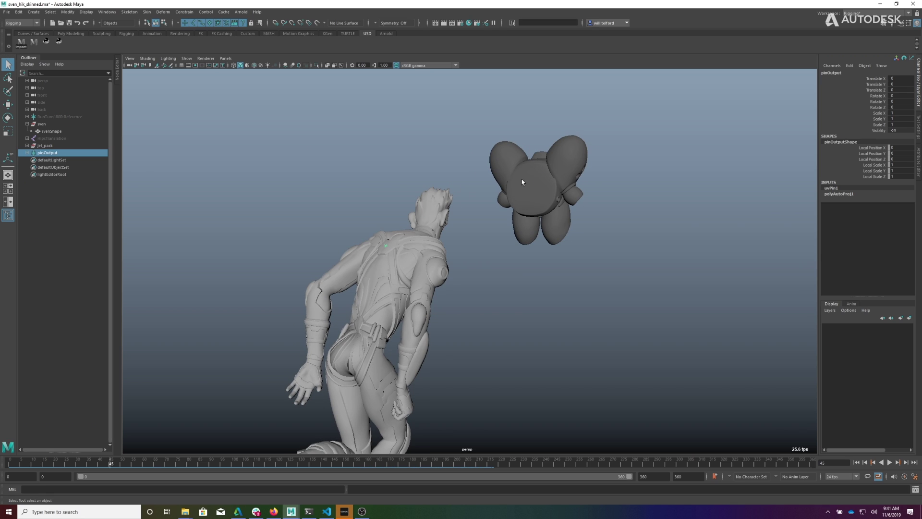
# Set the skinCluster1 envelope on svenShape to 0 to return the character to its T-pose
pyautogui.click(48, 130)
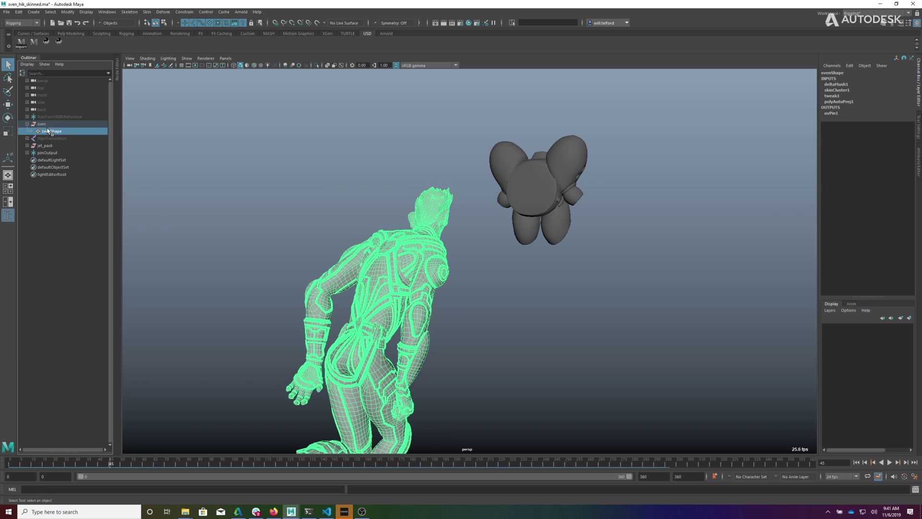
pyautogui.click(839, 89)
pyautogui.write('0')
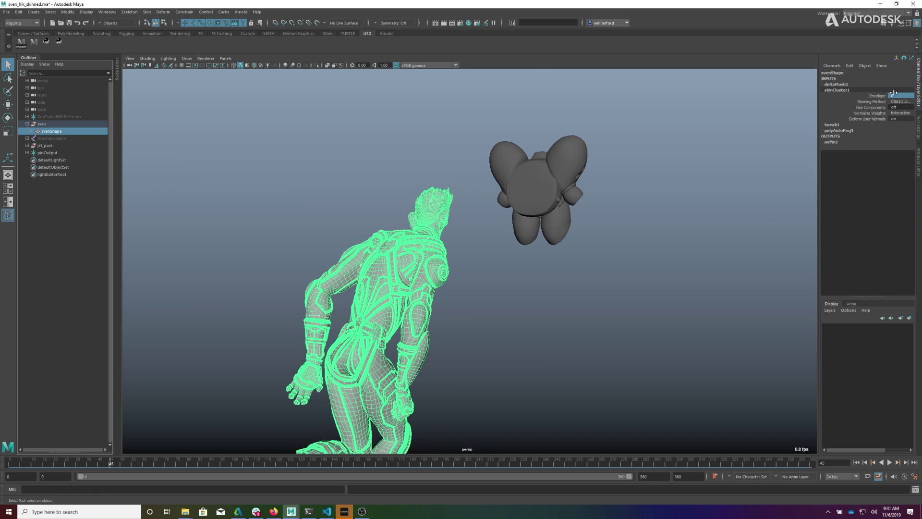
pyautogui.press('Return')
pyautogui.keyDown('alt'); pyautogui.moveTo(676, 235); pyautogui.dragTo(568, 237); pyautogui.keyUp('alt')
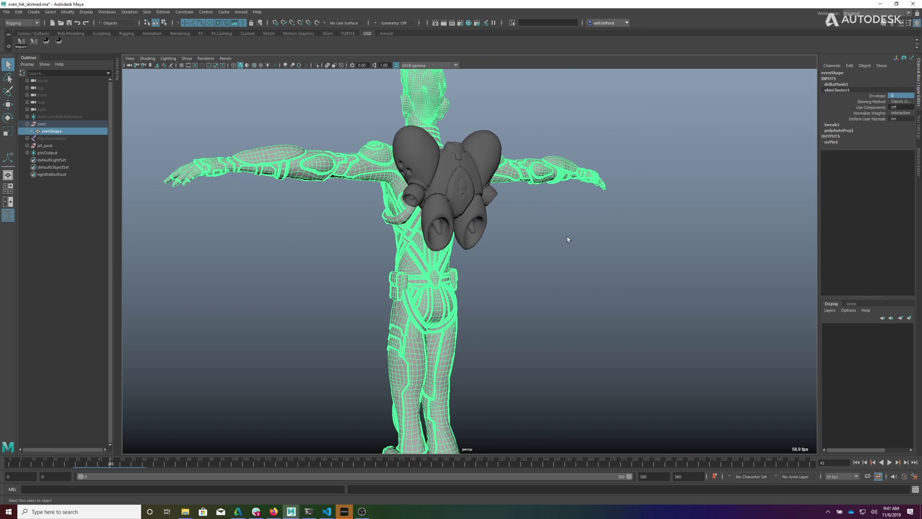
# Parent jet_pack under the pinOutput locator
pyautogui.click(184, 180)
pyautogui.click(46, 146)
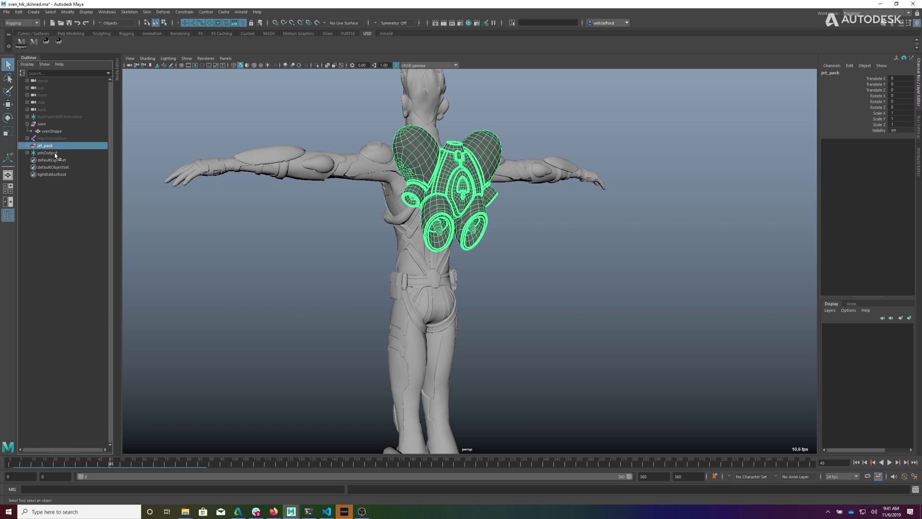
pyautogui.keyDown('ctrl'); pyautogui.click(53, 153); pyautogui.keyUp('ctrl')
pyautogui.press('p')
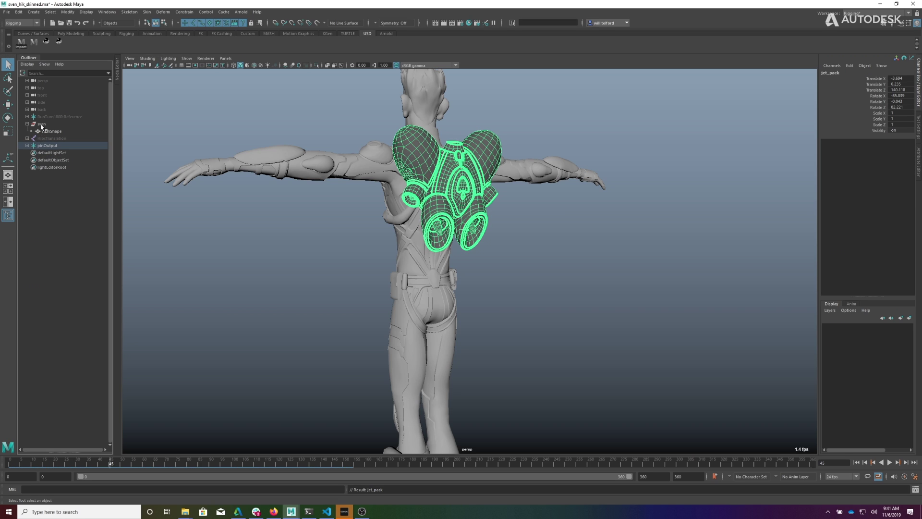
# Restore the svenShape skinning by setting the skinCluster1 envelope to 1
pyautogui.click(50, 131)
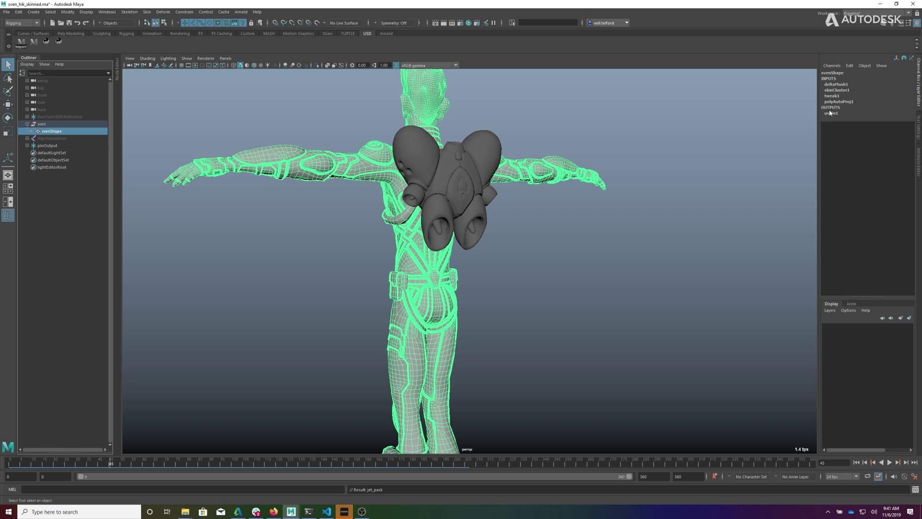
pyautogui.click(845, 91)
pyautogui.click(845, 91)
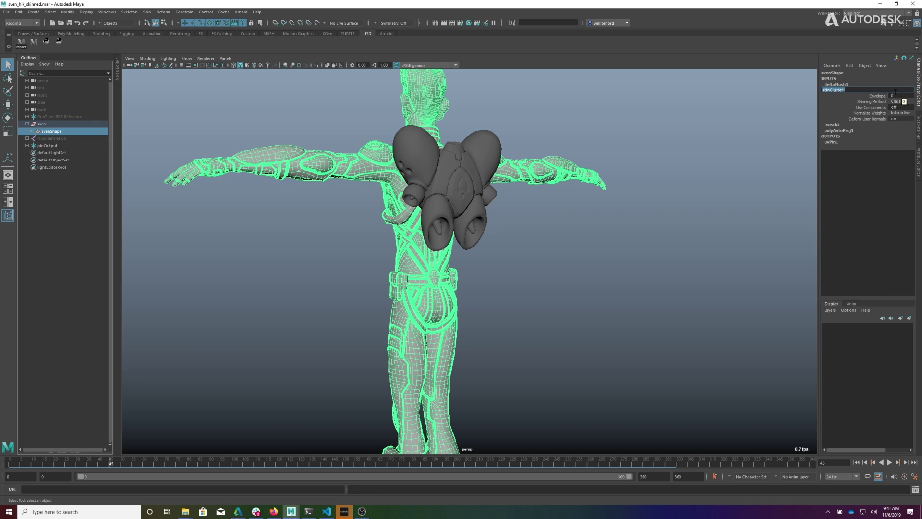
pyautogui.click(897, 95)
pyautogui.write('1')
pyautogui.press('Return')
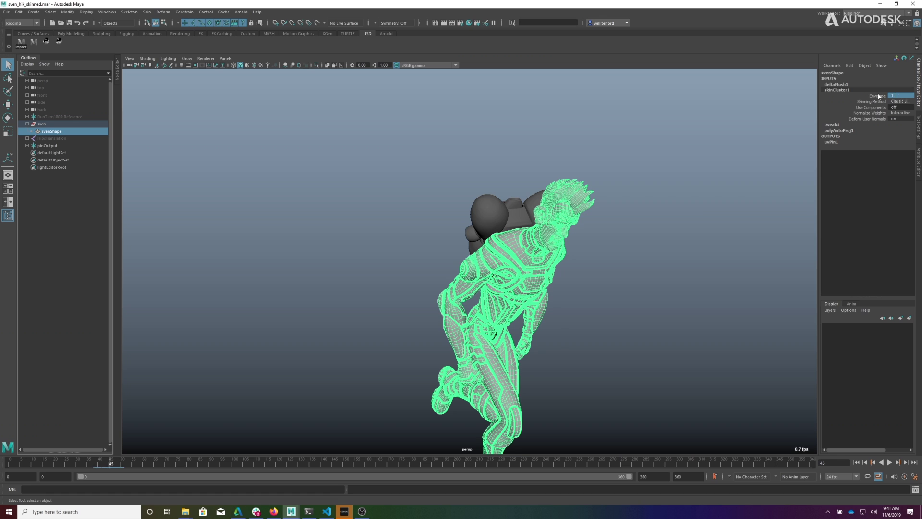
# Deselect the character and play back the run to check the attached jet pack's motion, stopping at frame 36
pyautogui.keyDown('alt'); pyautogui.moveTo(557, 274); pyautogui.dragTo(589, 275); pyautogui.keyUp('alt')
pyautogui.scroll(-4, 508, 276)
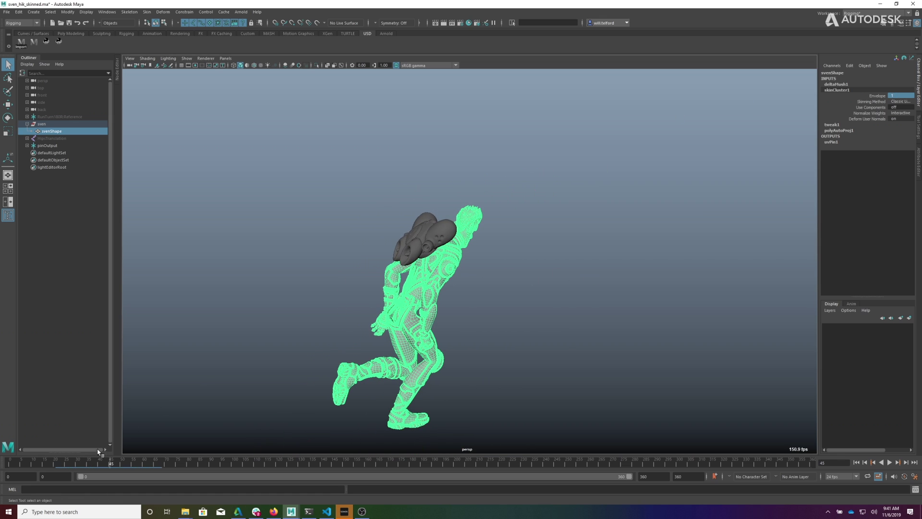
pyautogui.moveTo(101, 465); pyautogui.dragTo(68, 466)
pyautogui.click(180, 240)
pyautogui.keyDown('alt'); pyautogui.moveTo(380, 342); pyautogui.dragTo(420, 246, button='middle'); pyautogui.keyUp('alt')
pyautogui.keyDown('alt'); pyautogui.moveTo(420, 246); pyautogui.dragTo(409, 249, button='right'); pyautogui.keyUp('alt')
pyautogui.keyDown('alt'); pyautogui.moveTo(410, 249); pyautogui.dragTo(247, 352); pyautogui.keyUp('alt')
pyautogui.hotkey('alt', 'v')
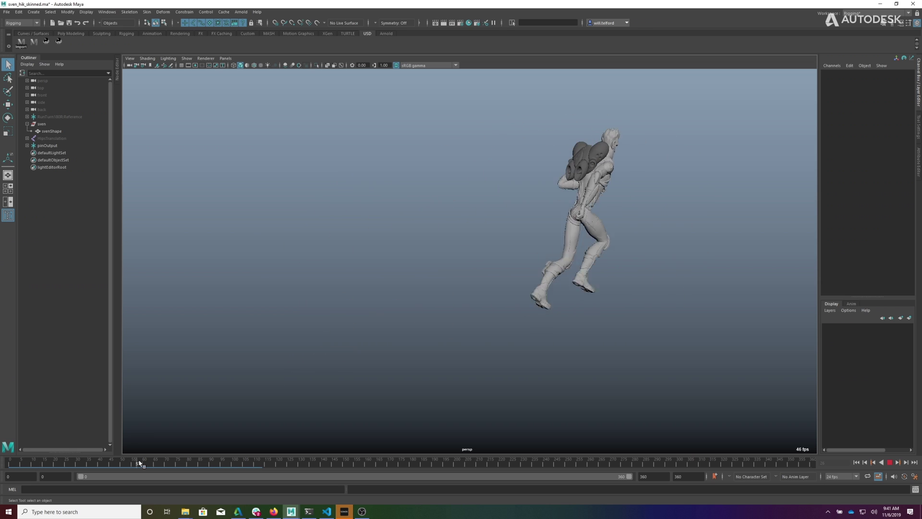
pyautogui.moveTo(103, 461)
pyautogui.mouseDown()
pyautogui.moveTo(1, 459)
pyautogui.moveTo(141, 459)
pyautogui.moveTo(52, 455)
pyautogui.moveTo(90, 451)
pyautogui.mouseUp()
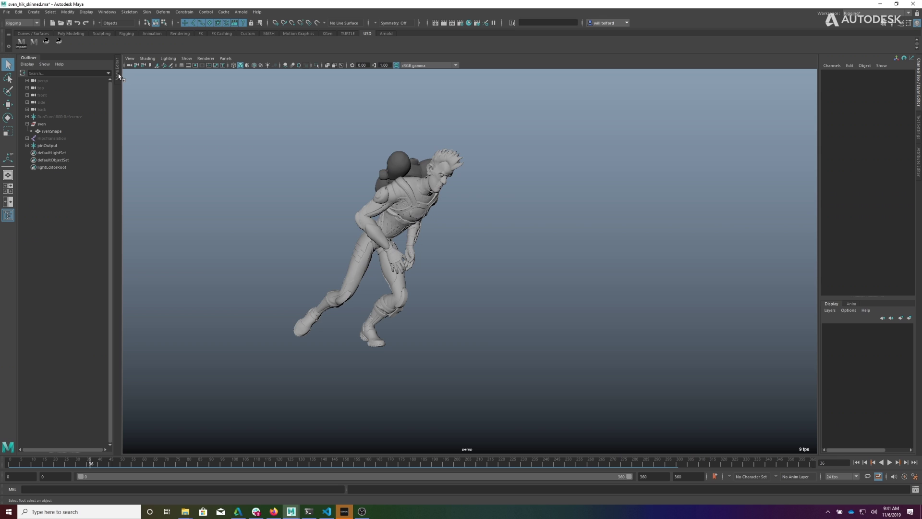
# Show the Node Editor and examine the pinOutput locator's connections to uvPin1 and the character shapes
pyautogui.click(118, 74)
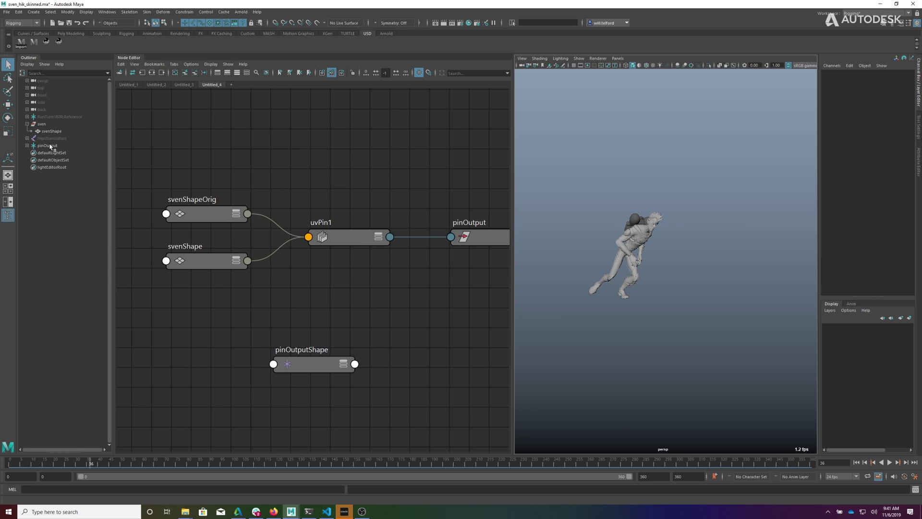
pyautogui.click(48, 145)
pyautogui.keyDown('alt'); pyautogui.moveTo(383, 197); pyautogui.dragTo(351, 198, button='middle'); pyautogui.keyUp('alt')
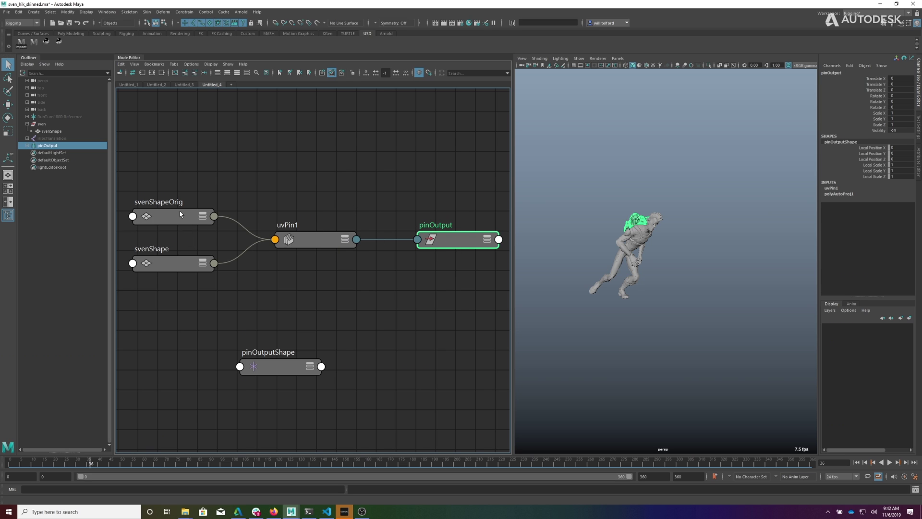
pyautogui.scroll(6, 673, 257)
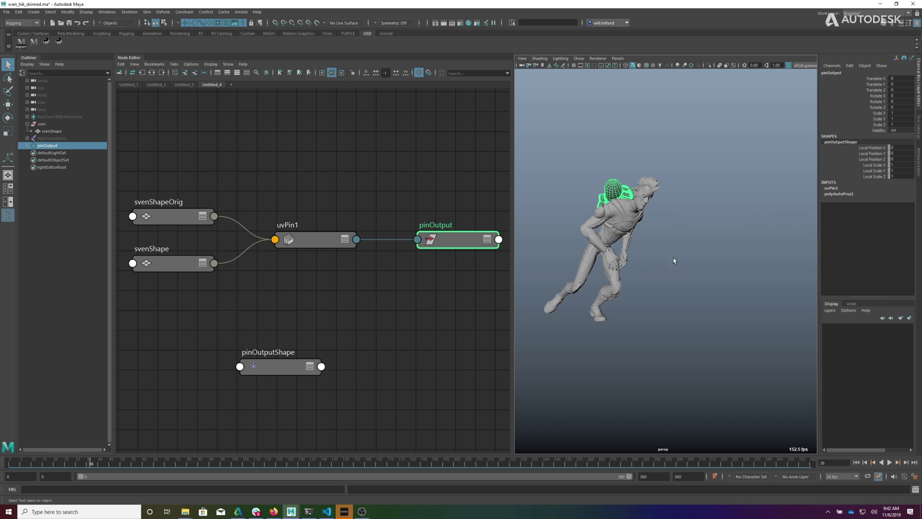
pyautogui.keyDown('alt'); pyautogui.moveTo(647, 252); pyautogui.dragTo(704, 252, button='middle'); pyautogui.keyUp('alt')
pyautogui.scroll(1, 651, 272)
pyautogui.keyDown('alt'); pyautogui.moveTo(651, 272); pyautogui.dragTo(677, 255); pyautogui.keyUp('alt')
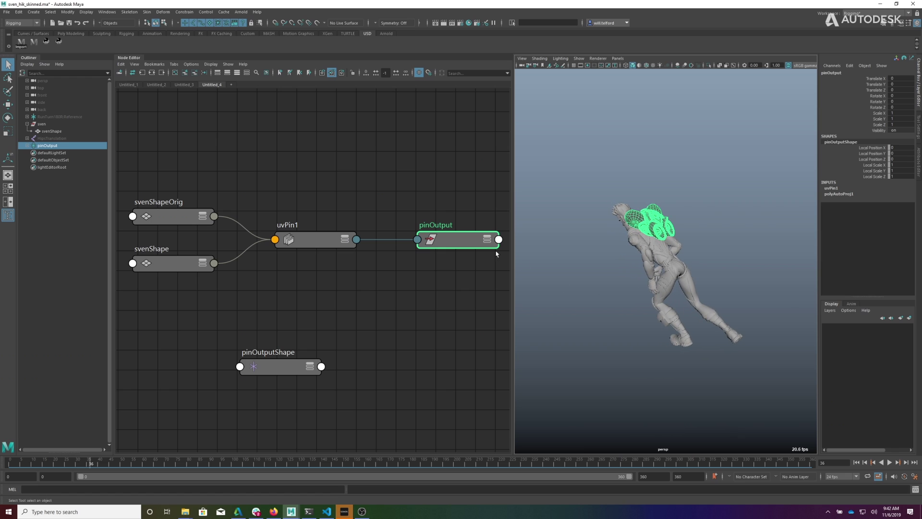
# Show the uvPin1 node's attributes in the Attribute Editor
pyautogui.click(291, 133)
pyautogui.click(317, 238)
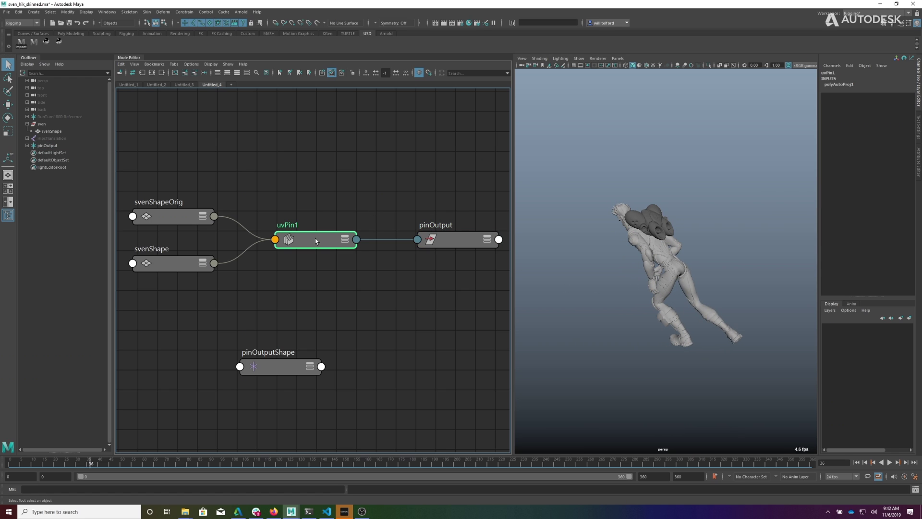
pyautogui.hotkey('ctrl', 'a')
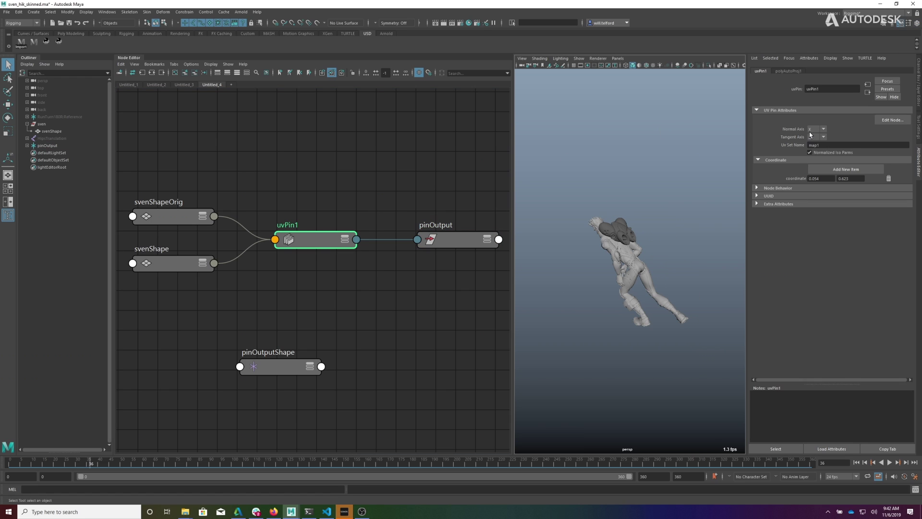
# Select the pinOutput node and examine the orientation of its axes on the jet pack with the Move tool
pyautogui.scroll(4, 660, 243)
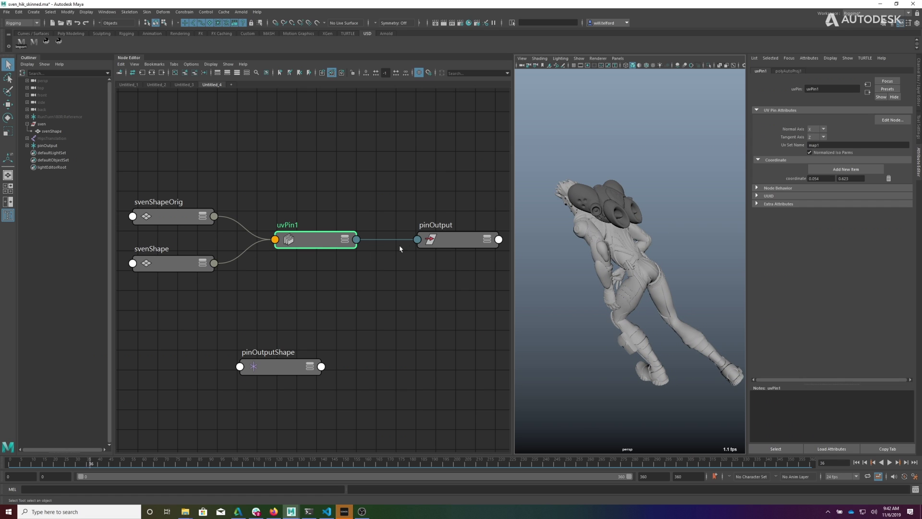
pyautogui.click(456, 241)
pyautogui.press('w')
pyautogui.keyDown('alt'); pyautogui.moveTo(621, 226); pyautogui.dragTo(644, 224); pyautogui.keyUp('alt')
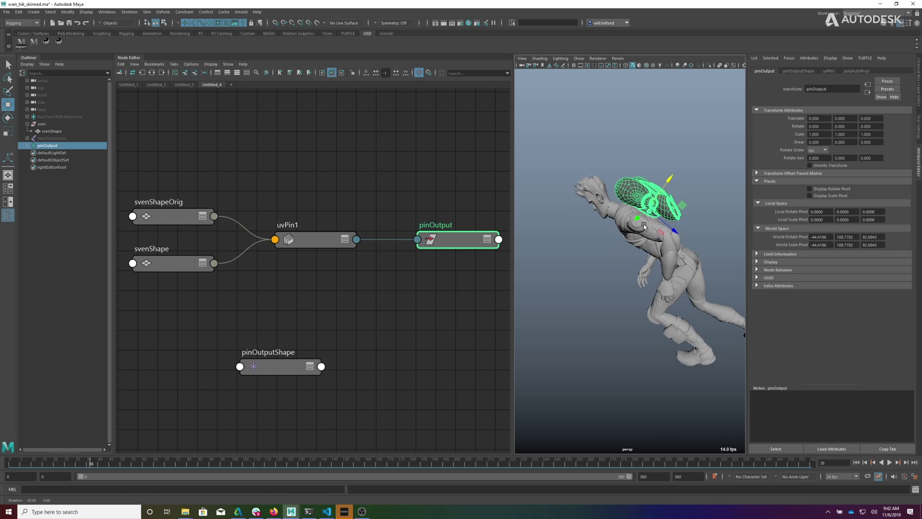
pyautogui.keyDown('alt'); pyautogui.moveTo(688, 194); pyautogui.dragTo(630, 209); pyautogui.keyUp('alt')
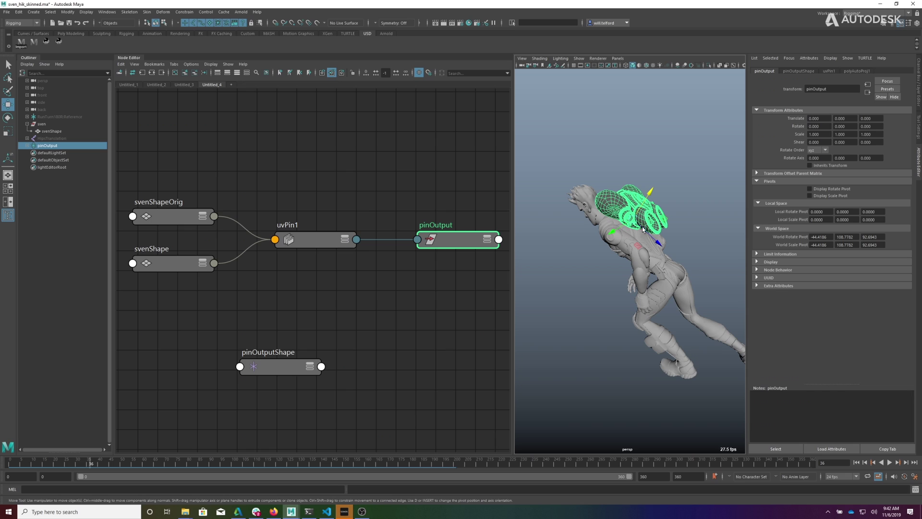
# Try reorienting the jet pack by setting uvPin1's Normal Axis to Y and its Tangent Axis to X
pyautogui.click(314, 241)
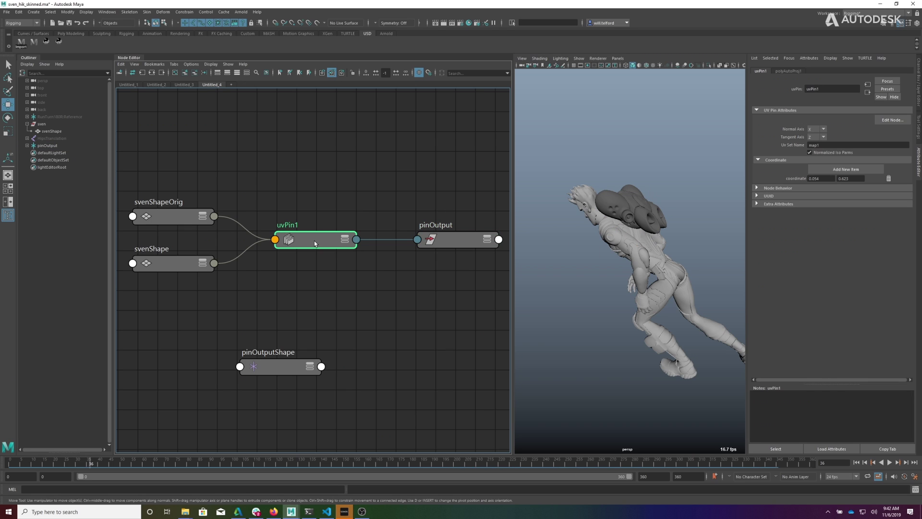
pyautogui.click(823, 130)
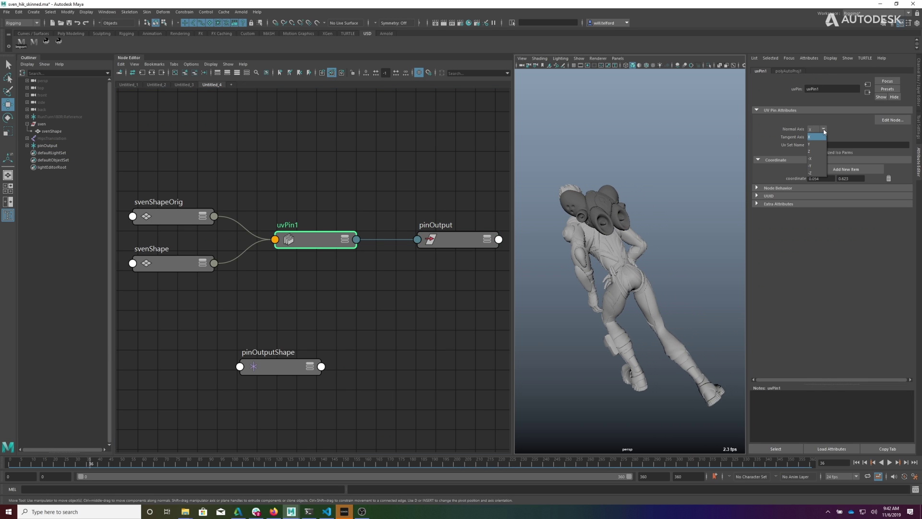
pyautogui.click(809, 144)
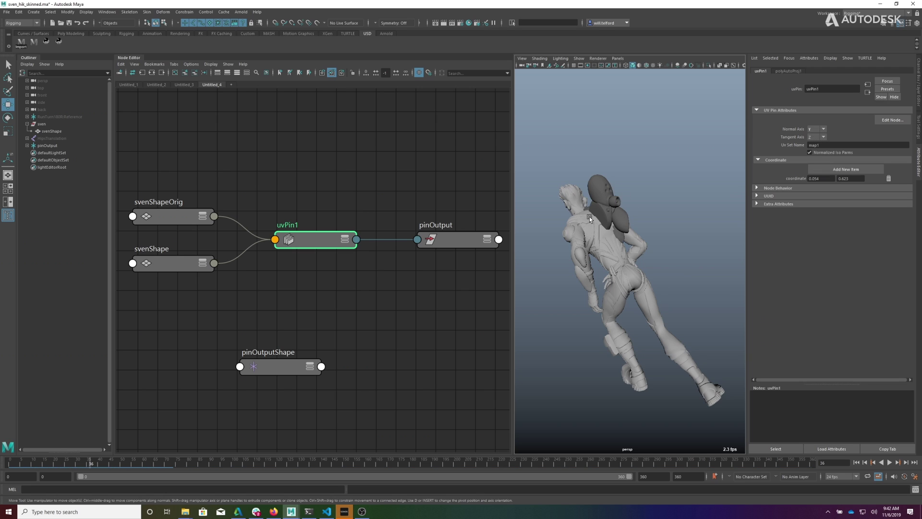
pyautogui.keyDown('alt'); pyautogui.moveTo(590, 217); pyautogui.dragTo(572, 202); pyautogui.keyUp('alt')
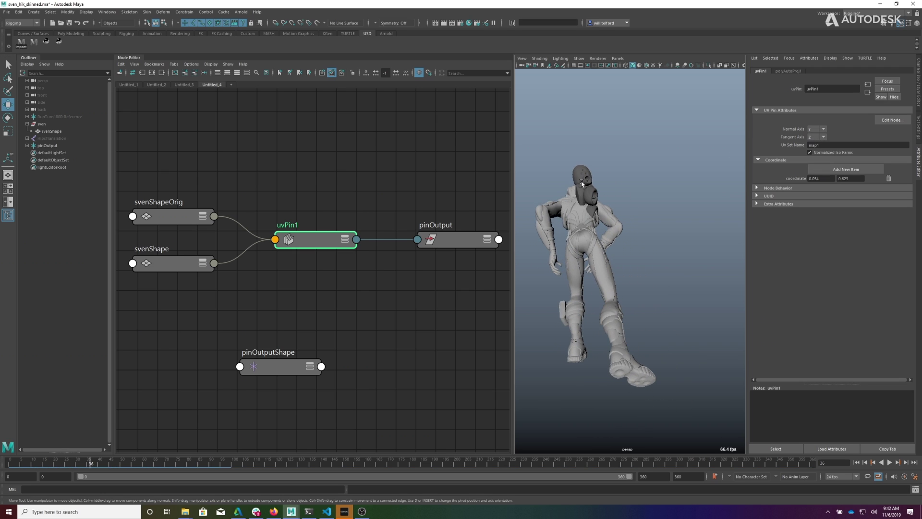
pyautogui.click(815, 138)
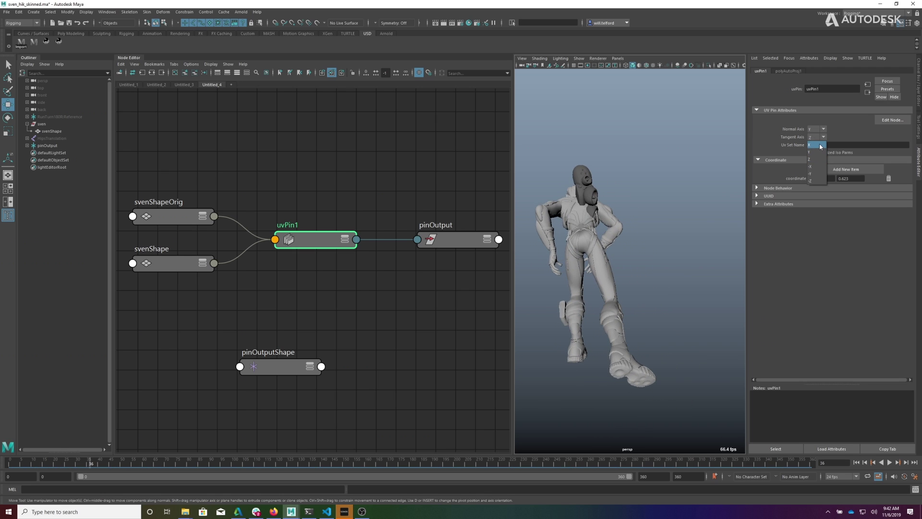
pyautogui.click(821, 145)
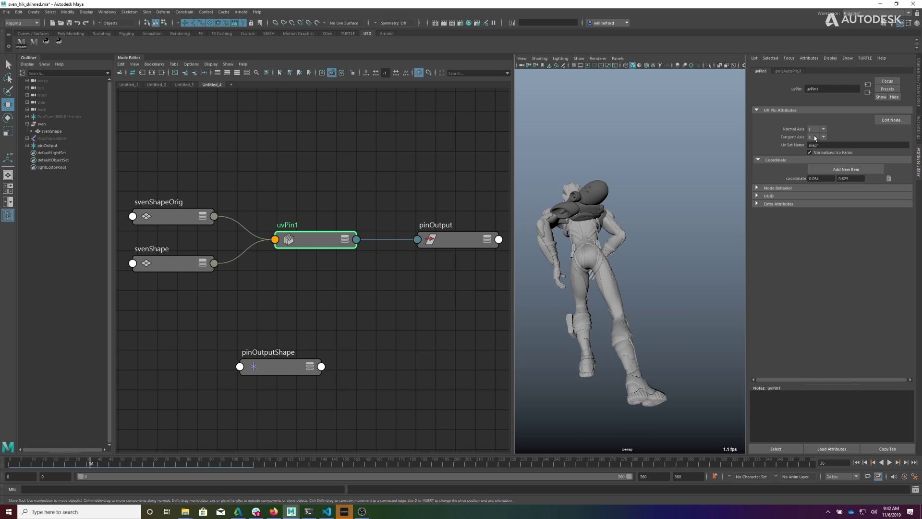
# Restore uvPin1's Tangent Axis to Z and its Normal Axis to X
pyautogui.click(816, 139)
pyautogui.click(816, 159)
pyautogui.click(816, 129)
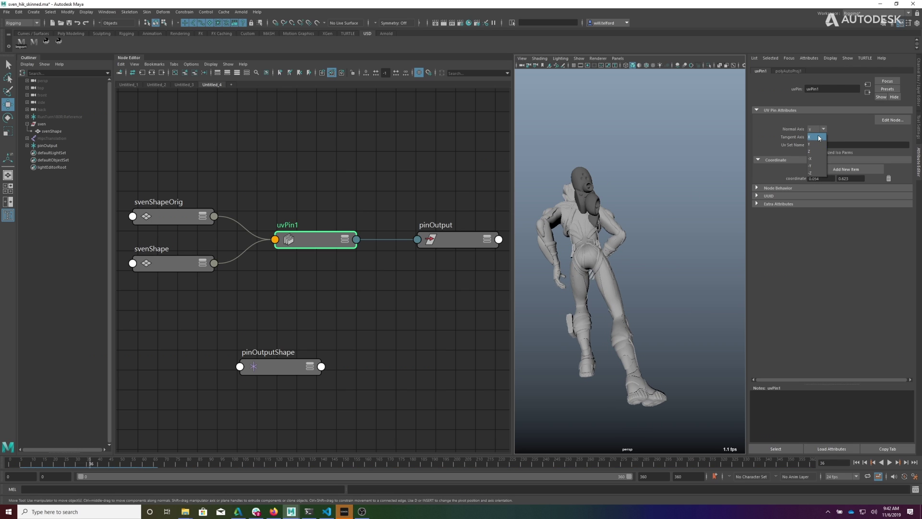
pyautogui.click(815, 137)
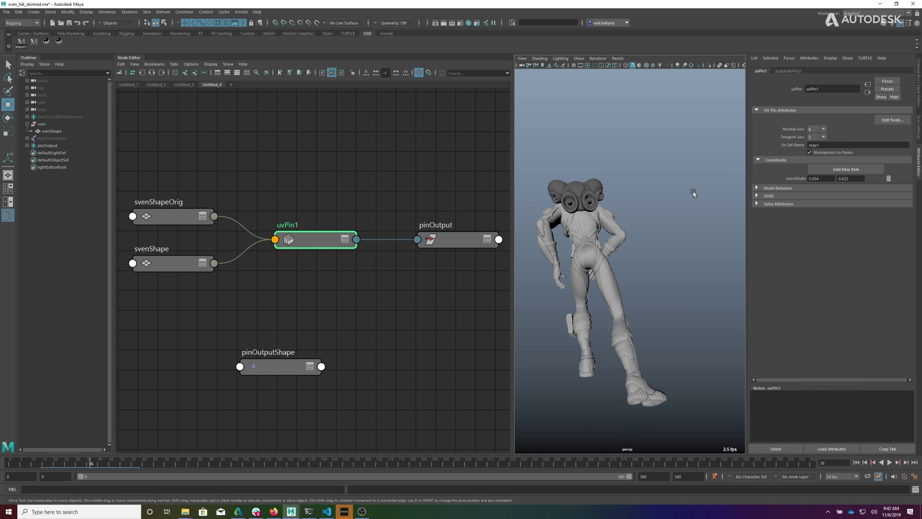
# Try Y as uvPin1's Tangent Axis, and restore the axis to Z
pyautogui.click(821, 138)
pyautogui.click(819, 153)
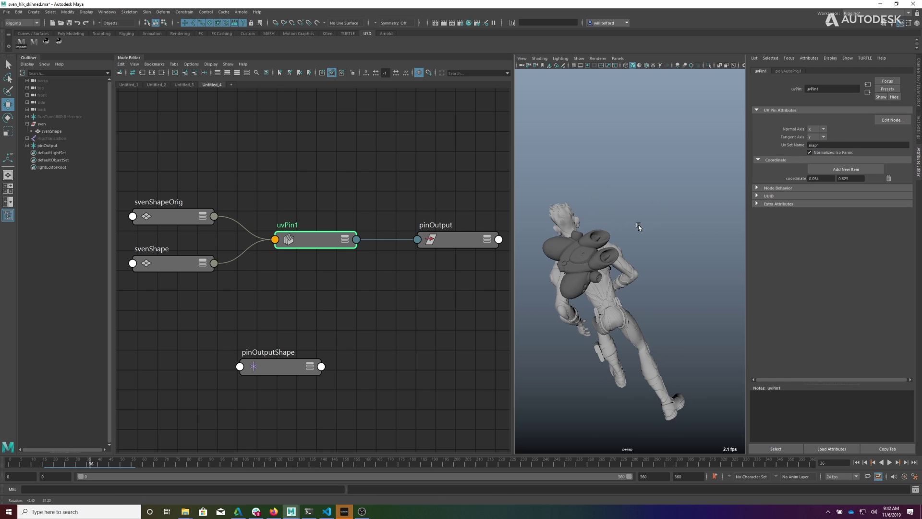
pyautogui.click(819, 138)
pyautogui.click(816, 159)
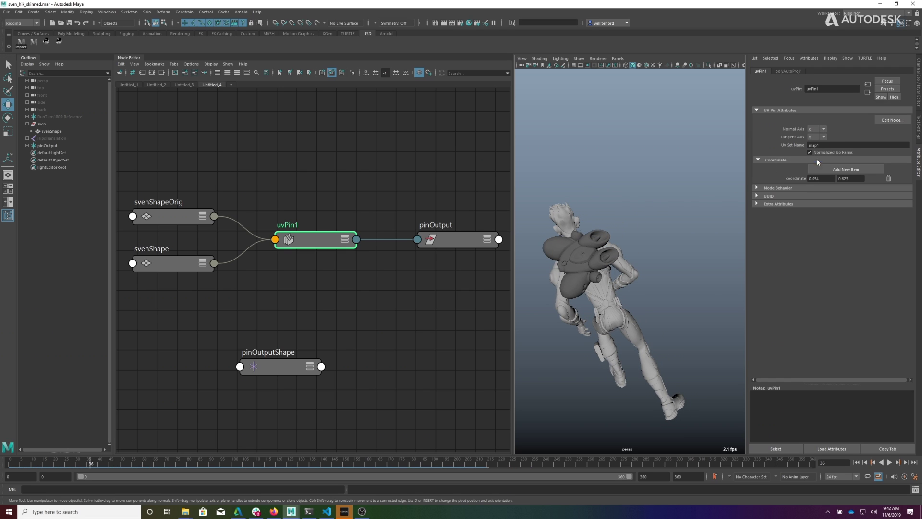
pyautogui.keyDown('alt'); pyautogui.moveTo(649, 236); pyautogui.dragTo(682, 234); pyautogui.keyUp('alt')
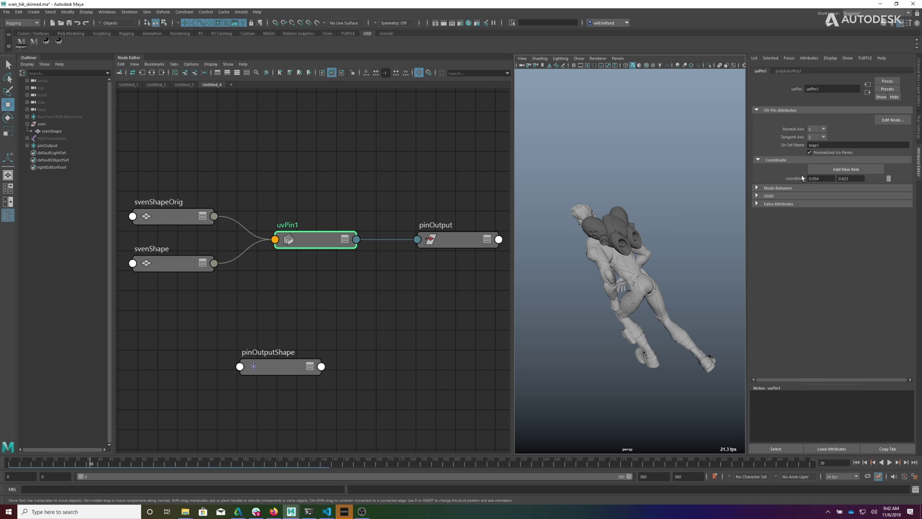
pyautogui.keyDown('alt'); pyautogui.moveTo(632, 274); pyautogui.dragTo(635, 269); pyautogui.keyUp('alt')
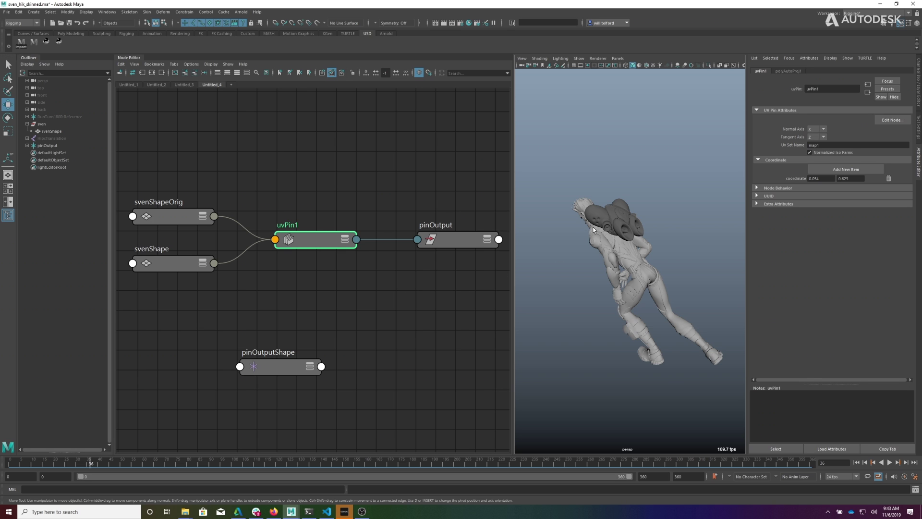
# Select a patch of vertices on the outside of the sven character's right elbow
pyautogui.keyDown('alt'); pyautogui.moveTo(593, 230); pyautogui.dragTo(619, 238); pyautogui.keyUp('alt')
pyautogui.moveTo(618, 237)
pyautogui.keyDown('alt'); pyautogui.mouseDown(button='right')
pyautogui.moveTo(689, 255)
pyautogui.moveTo(630, 250)
pyautogui.mouseUp(button='right'); pyautogui.keyUp('alt')
pyautogui.keyDown('alt'); pyautogui.moveTo(630, 250); pyautogui.dragTo(755, 250); pyautogui.keyUp('alt')
pyautogui.keyDown('alt'); pyautogui.moveTo(592, 251); pyautogui.dragTo(609, 252); pyautogui.keyUp('alt')
pyautogui.keyDown('alt'); pyautogui.moveTo(615, 255); pyautogui.dragTo(682, 268, button='right'); pyautogui.keyUp('alt')
pyautogui.moveTo(605, 274)
pyautogui.keyDown('alt'); pyautogui.mouseDown()
pyautogui.moveTo(628, 274)
pyautogui.moveTo(618, 228)
pyautogui.moveTo(618, 272)
pyautogui.mouseUp(); pyautogui.keyUp('alt')
pyautogui.click(632, 246)
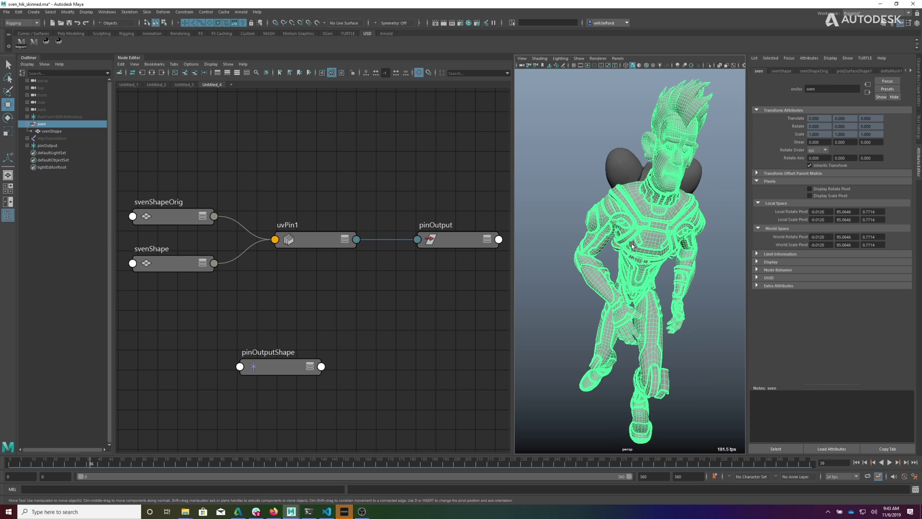
pyautogui.rightClick(632, 245)
pyautogui.moveTo(621, 239); pyautogui.dragTo(599, 244, button='right')
pyautogui.moveTo(561, 237); pyautogui.dragTo(583, 275)
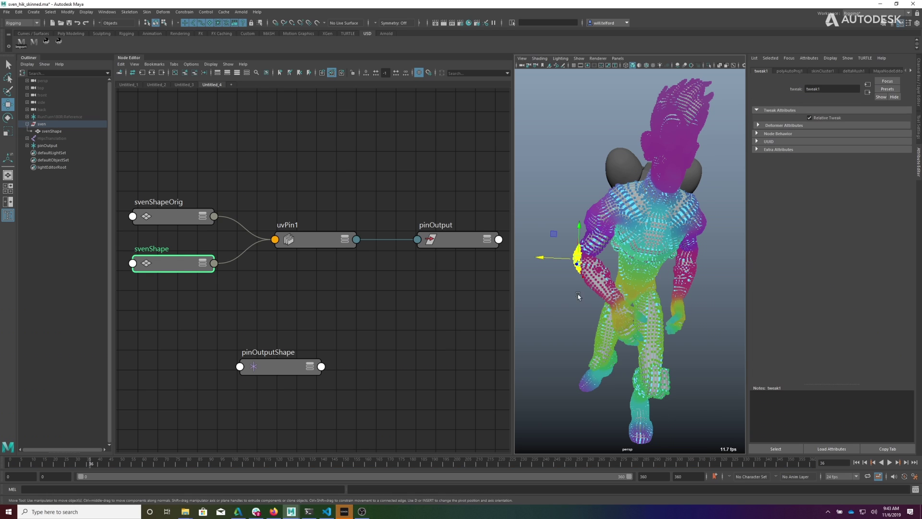
# Apply the Rivet constraint to pin a locator to each selected elbow vertex, and inspect the locators up close
pyautogui.click(185, 12)
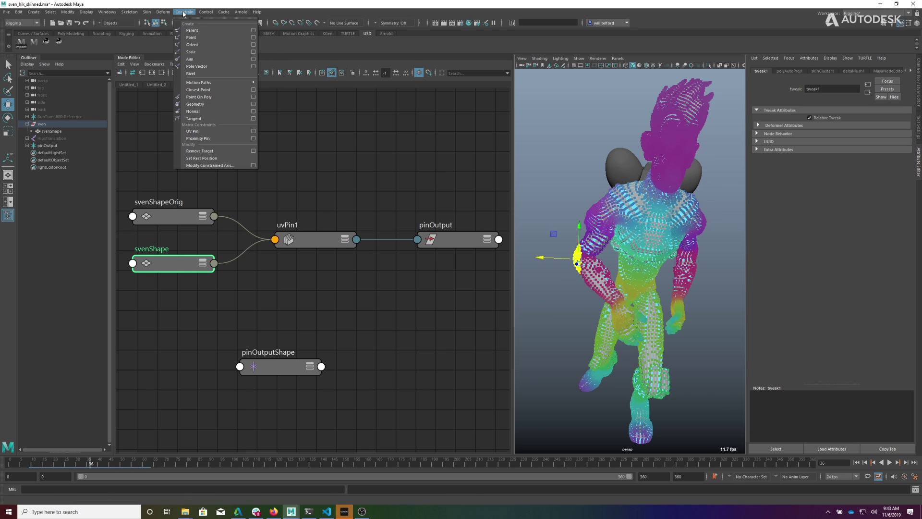
pyautogui.click(191, 73)
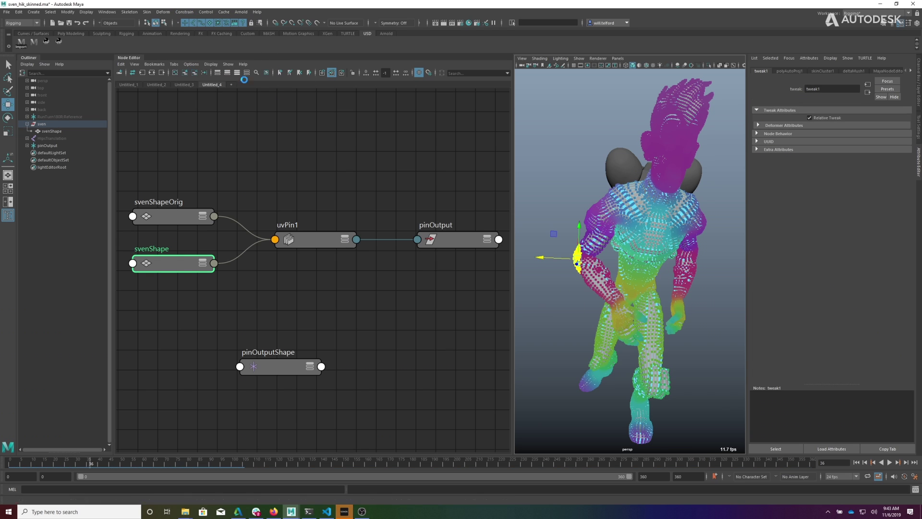
pyautogui.click(590, 302)
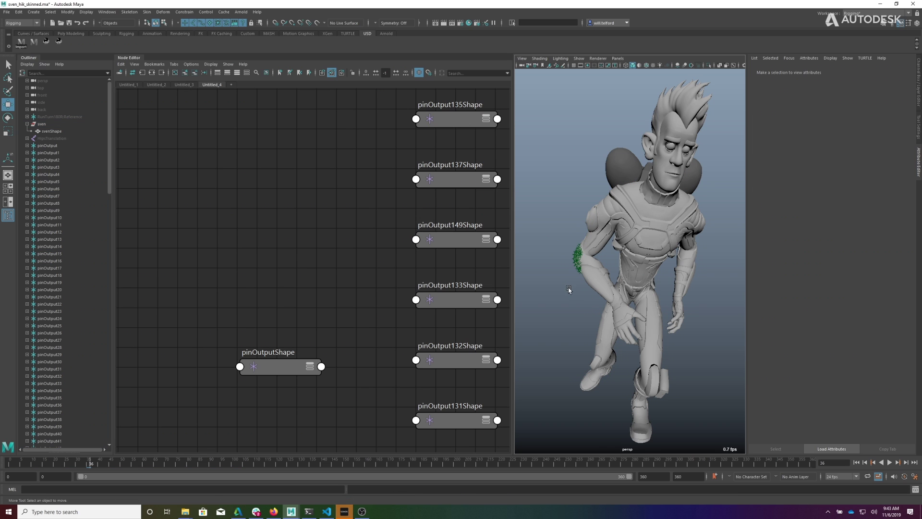
pyautogui.moveTo(590, 302)
pyautogui.keyDown('alt'); pyautogui.mouseDown()
pyautogui.moveTo(605, 287)
pyautogui.moveTo(663, 292)
pyautogui.moveTo(598, 290)
pyautogui.mouseUp(); pyautogui.keyUp('alt')
pyautogui.keyDown('alt'); pyautogui.moveTo(597, 290); pyautogui.dragTo(610, 283, button='right'); pyautogui.keyUp('alt')
pyautogui.moveTo(610, 283)
pyautogui.keyDown('alt'); pyautogui.mouseDown()
pyautogui.moveTo(620, 277)
pyautogui.moveTo(624, 287)
pyautogui.mouseUp(); pyautogui.keyUp('alt')
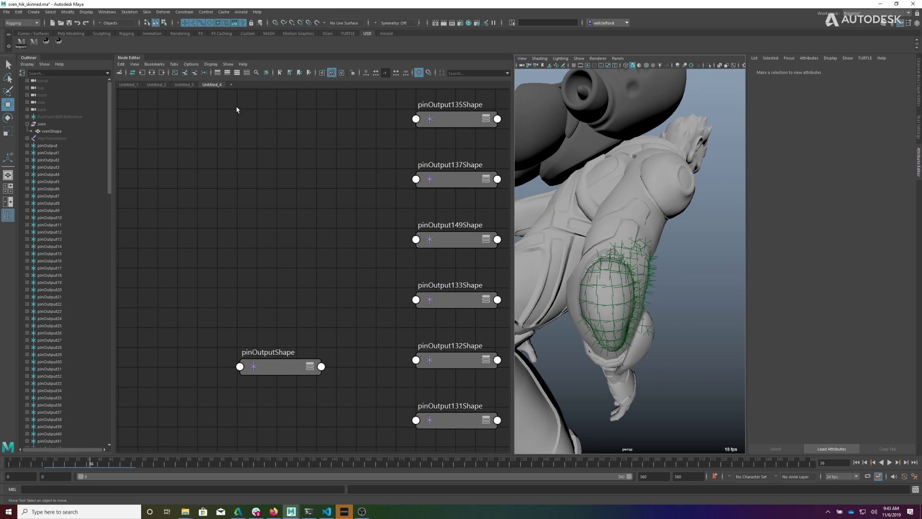
# Graph the input connections of pinOutput1 and show the attributes of its uvPin2 node
pyautogui.click(50, 153)
pyautogui.click(143, 72)
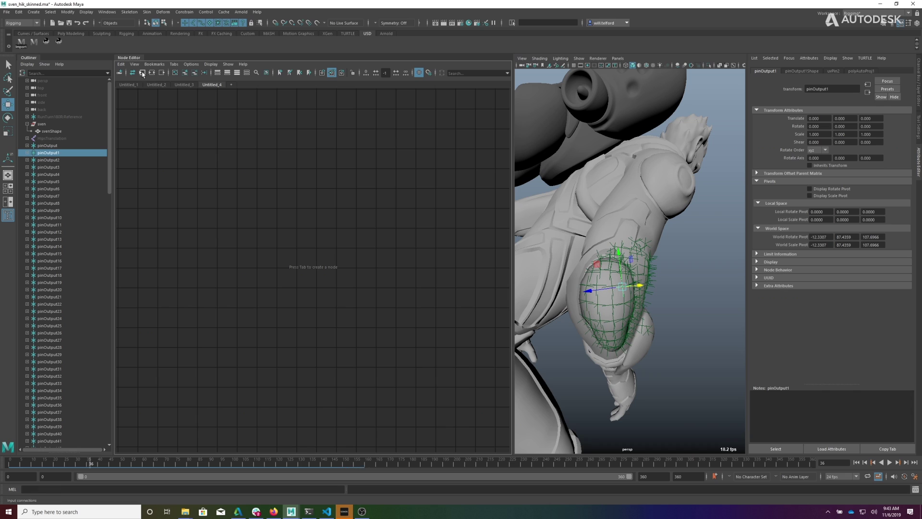
pyautogui.press('f')
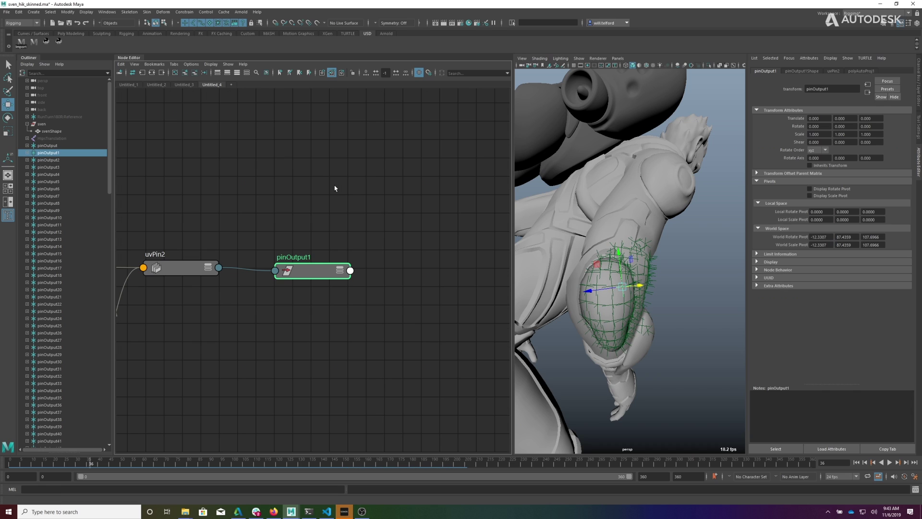
pyautogui.click(183, 267)
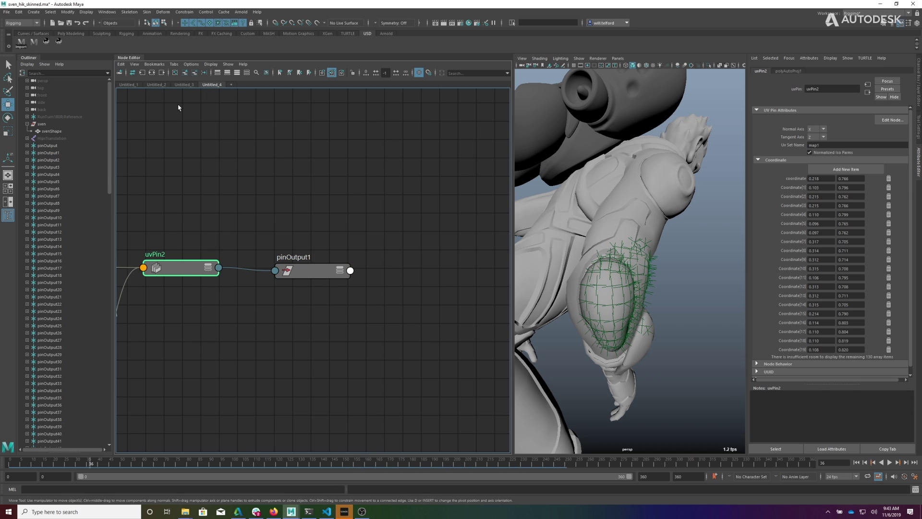
# Clear the graph and show uvPin2 with its output connections to the pinOutput locators
pyautogui.click(176, 73)
pyautogui.click(184, 72)
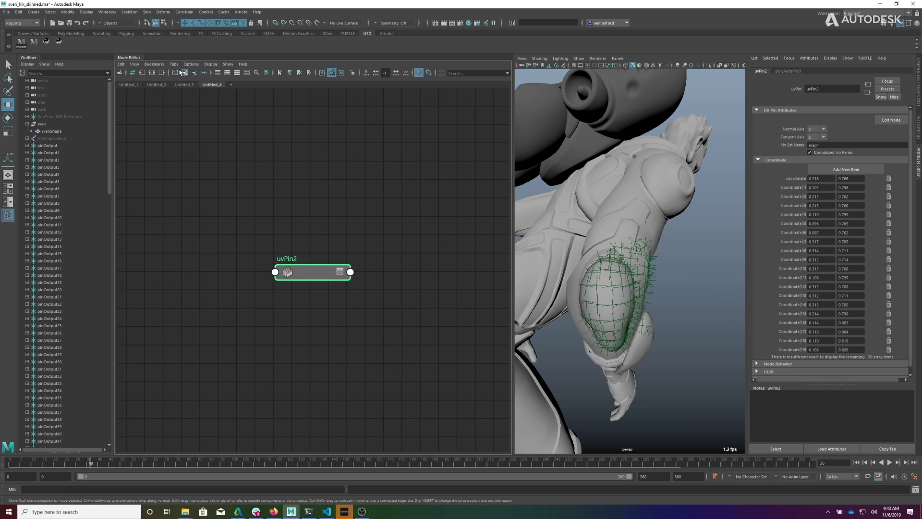
pyautogui.click(161, 72)
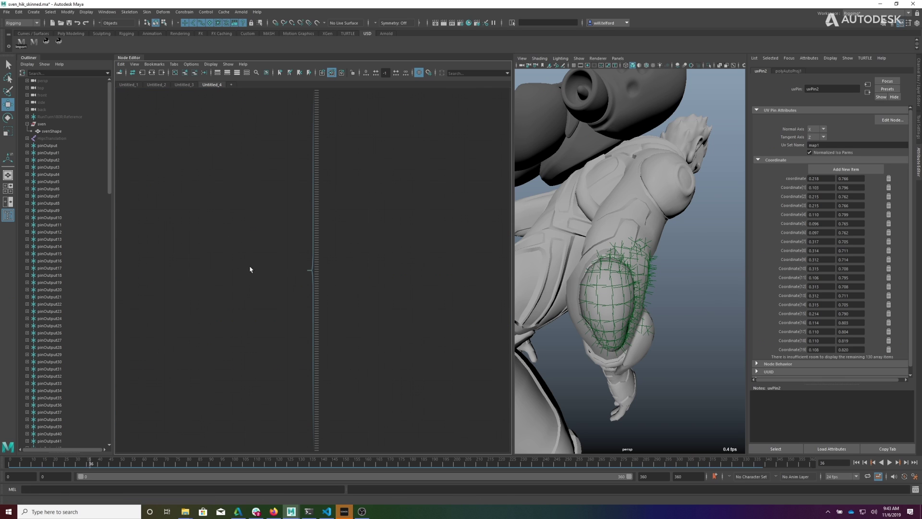
pyautogui.keyDown('alt'); pyautogui.moveTo(368, 280); pyautogui.dragTo(428, 274, button='right'); pyautogui.keyUp('alt')
pyautogui.keyDown('alt'); pyautogui.moveTo(428, 274); pyautogui.dragTo(147, 282, button='middle'); pyautogui.keyUp('alt')
pyautogui.keyDown('alt'); pyautogui.moveTo(297, 282); pyautogui.dragTo(327, 272, button='right'); pyautogui.keyUp('alt')
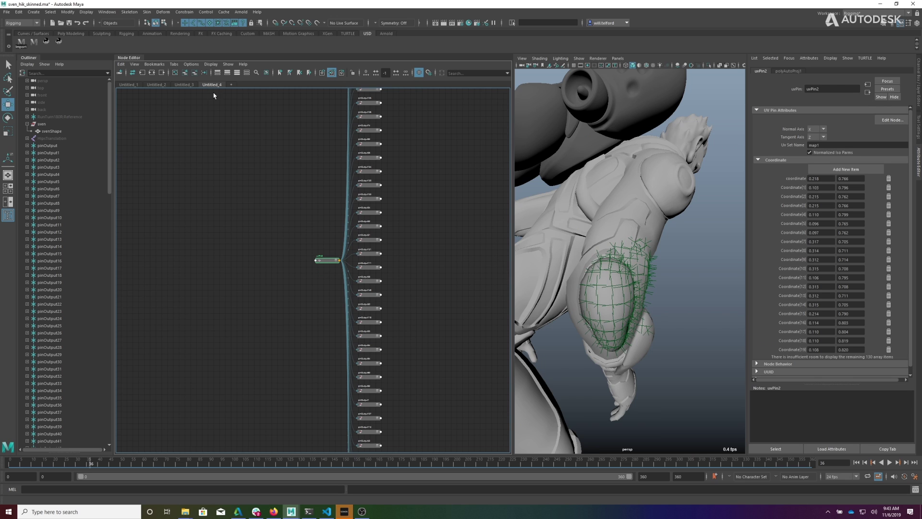
# Graph uvPin2's input and output connections with its connected attributes shown, and place svenShape level with it
pyautogui.click(152, 72)
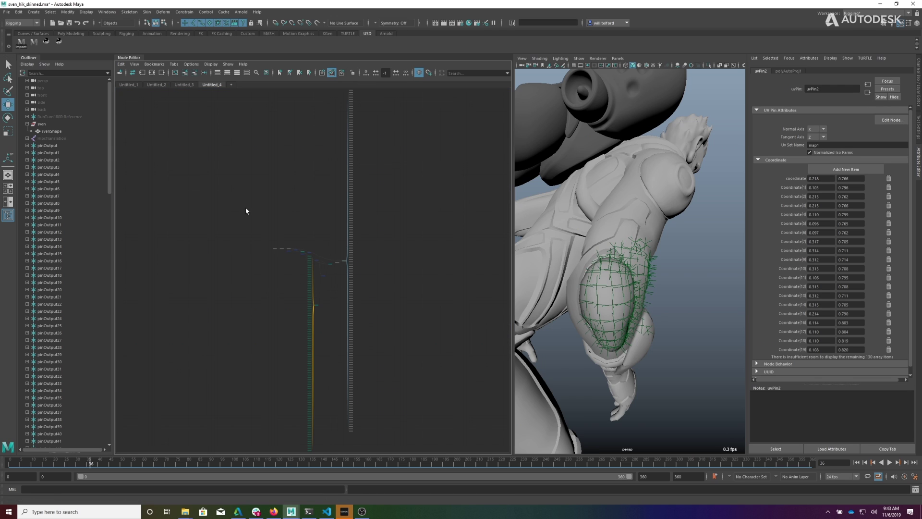
pyautogui.press('f')
pyautogui.click(336, 267)
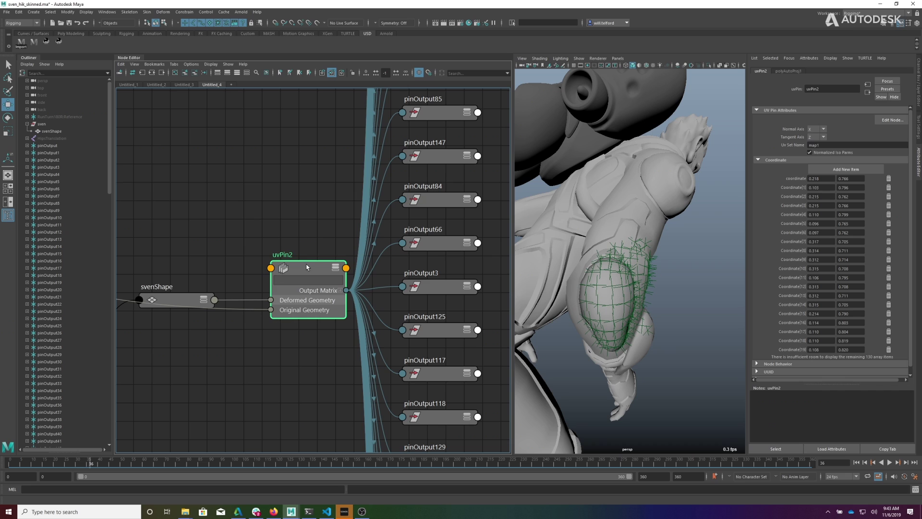
pyautogui.moveTo(307, 267); pyautogui.dragTo(303, 262)
pyautogui.click(178, 300)
pyautogui.moveTo(177, 299); pyautogui.dragTo(186, 267)
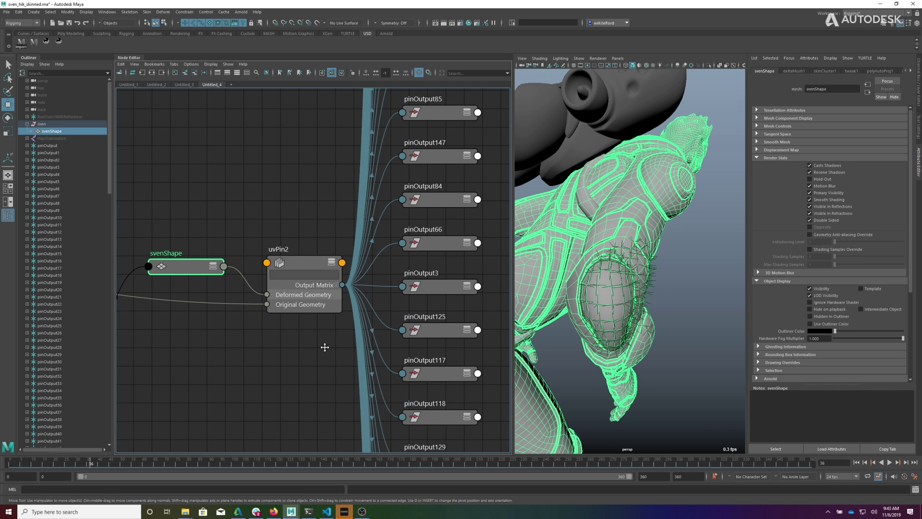
# Expand uvPin2's Output Matrix array and reposition the node to examine its individual outputs to the locators
pyautogui.moveTo(324, 347); pyautogui.dragTo(249, 342, button='middle')
pyautogui.click(261, 280)
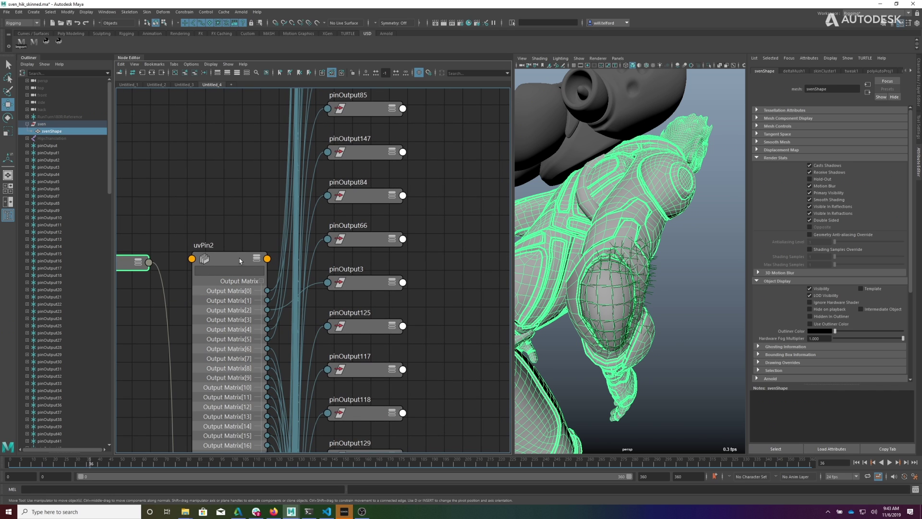
pyautogui.moveTo(240, 258); pyautogui.dragTo(230, 130)
pyautogui.scroll(-5, 327, 212)
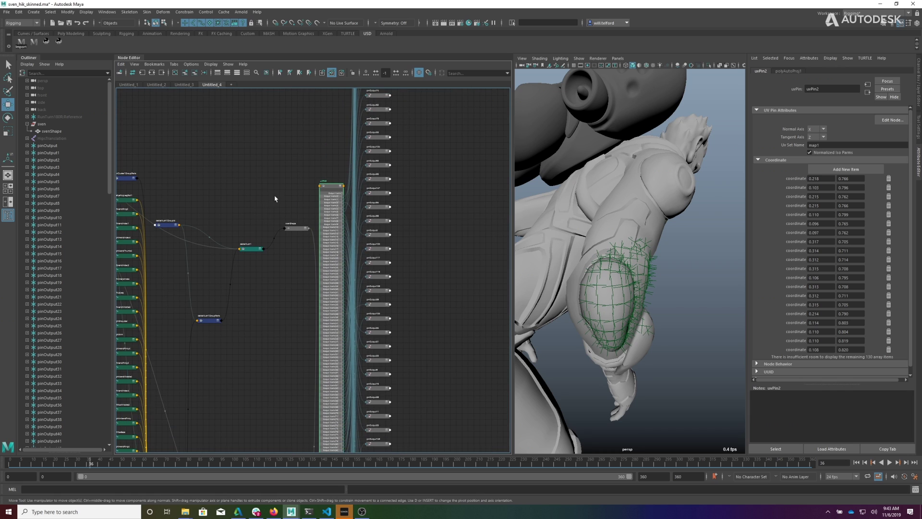
pyautogui.moveTo(335, 185)
pyautogui.mouseDown()
pyautogui.moveTo(319, 184)
pyautogui.moveTo(336, 183)
pyautogui.mouseUp()
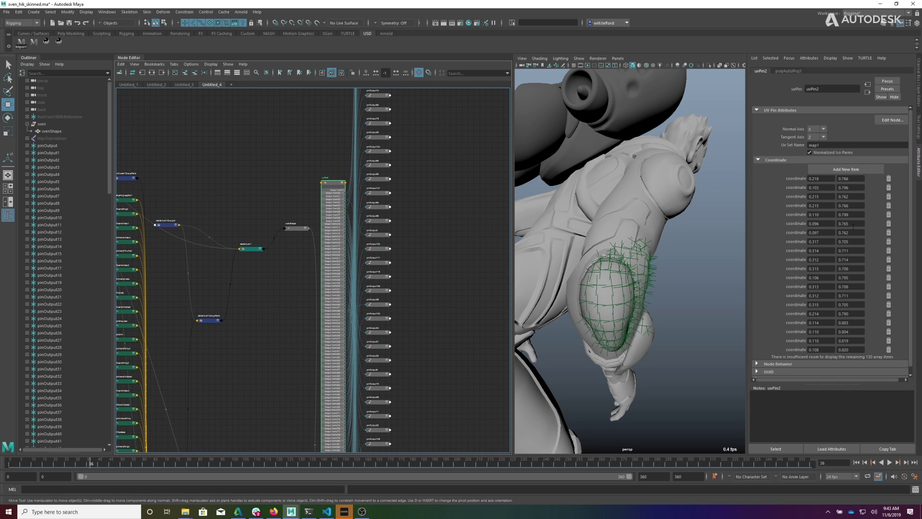
pyautogui.keyDown('alt'); pyautogui.moveTo(693, 250); pyautogui.dragTo(620, 246); pyautogui.keyUp('alt')
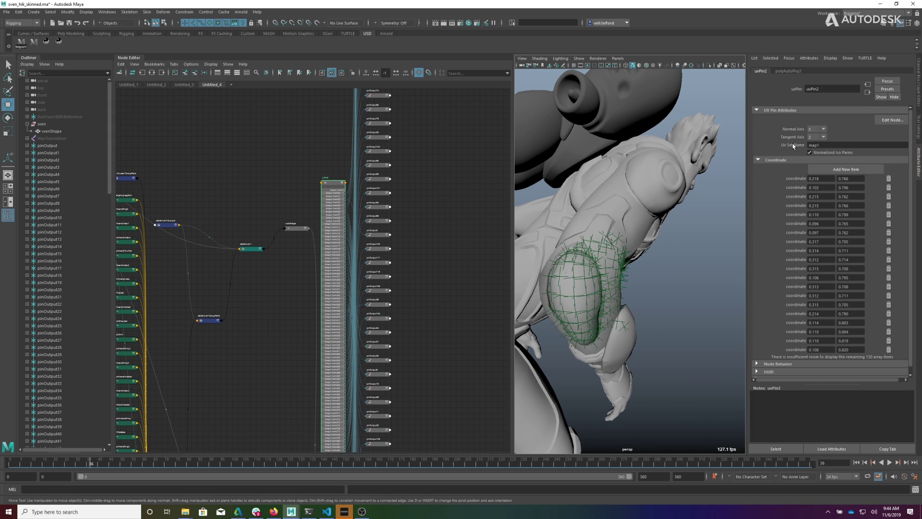